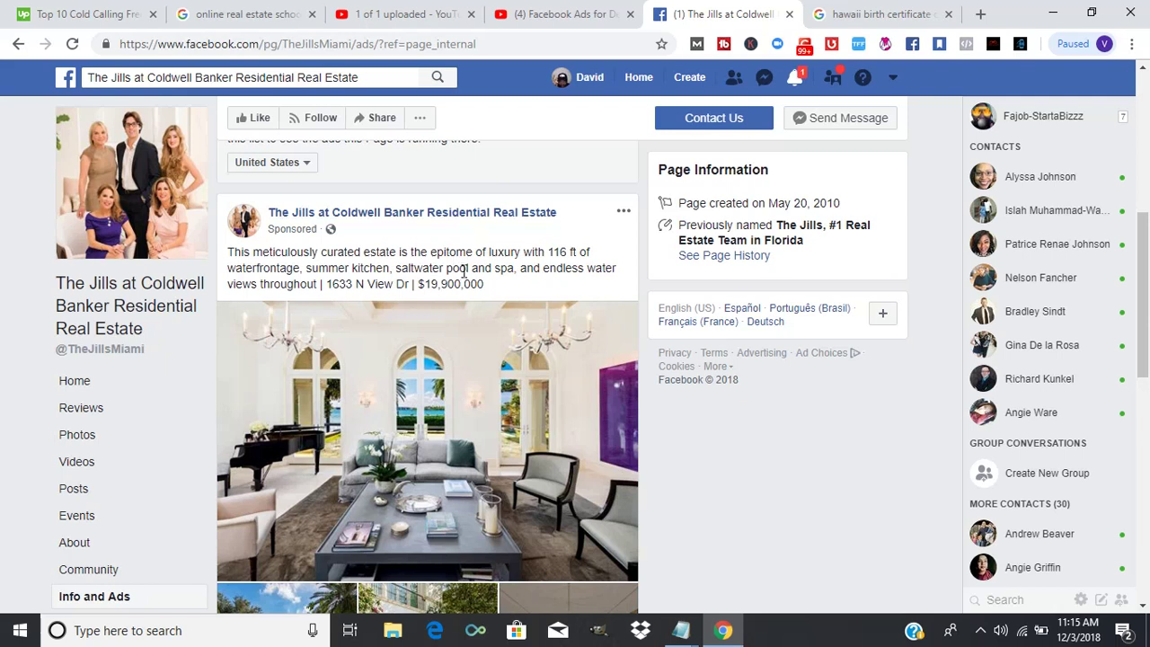
Review the real estate page's $19,900,000 waterfront listing ad, then go to Manage Ads from the account menu.
{"action": "scroll", "coordinate": [746, 454], "scroll_direction": "down", "scroll_amount": 2}
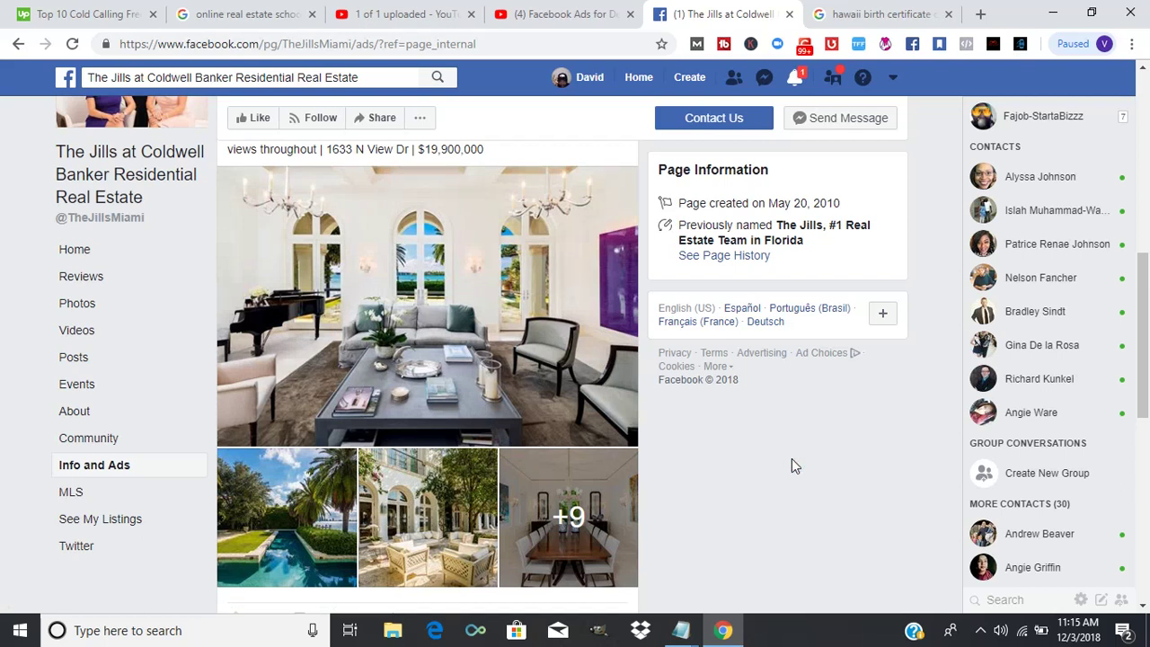
{"action": "left_click", "coordinate": [892, 79]}
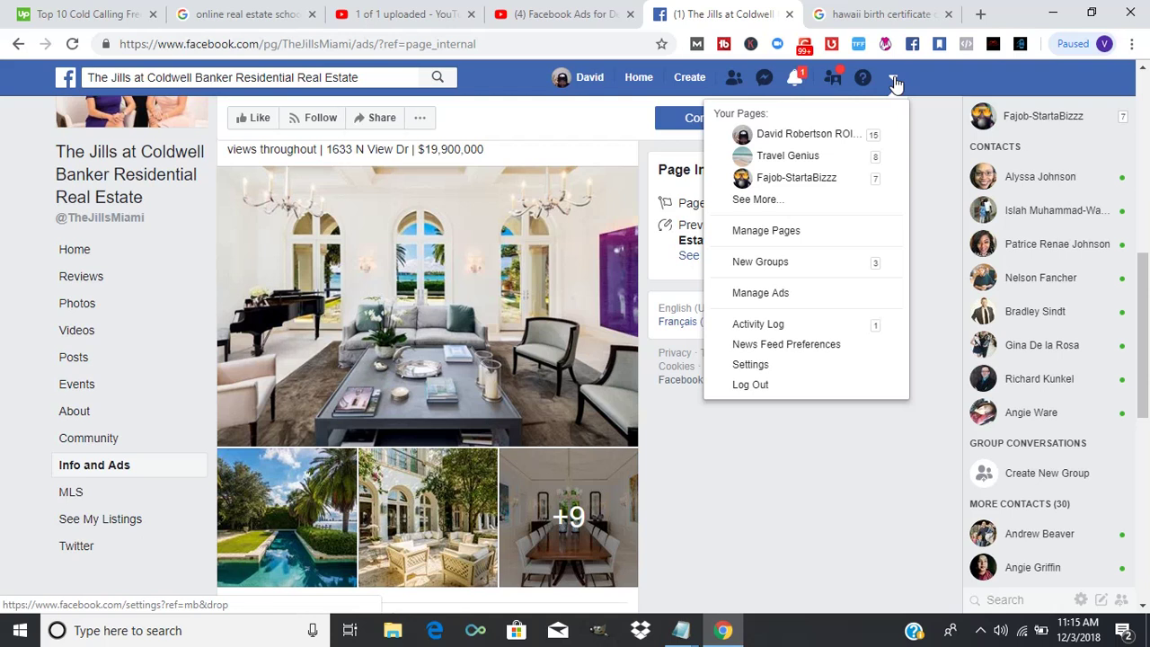
{"action": "left_click", "coordinate": [770, 302]}
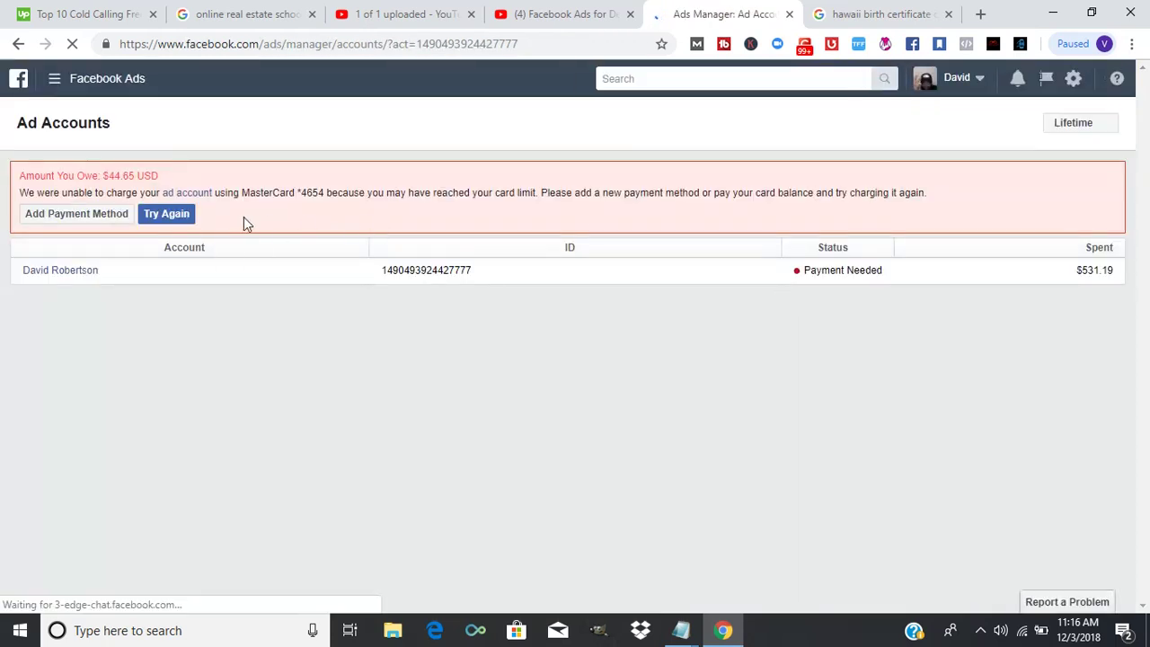
Open the ad account, dismiss the payment, impressions and standard events notices, and start a new campaign.
{"action": "left_click", "coordinate": [96, 271]}
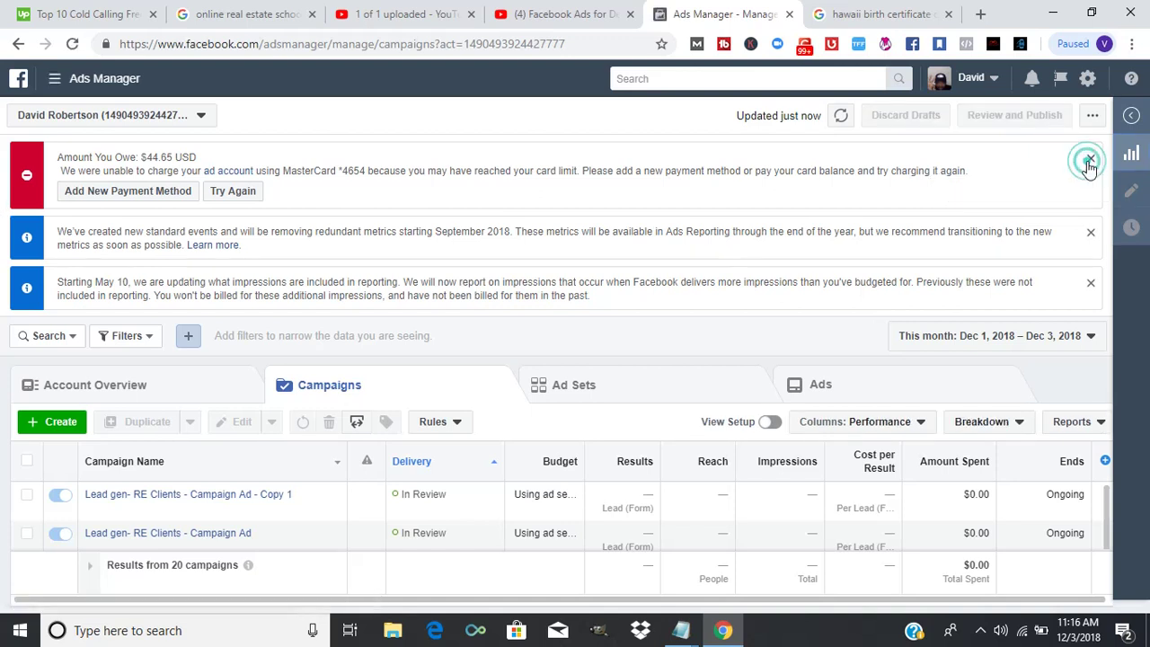
{"action": "left_click", "coordinate": [1089, 160]}
{"action": "left_click", "coordinate": [1090, 162]}
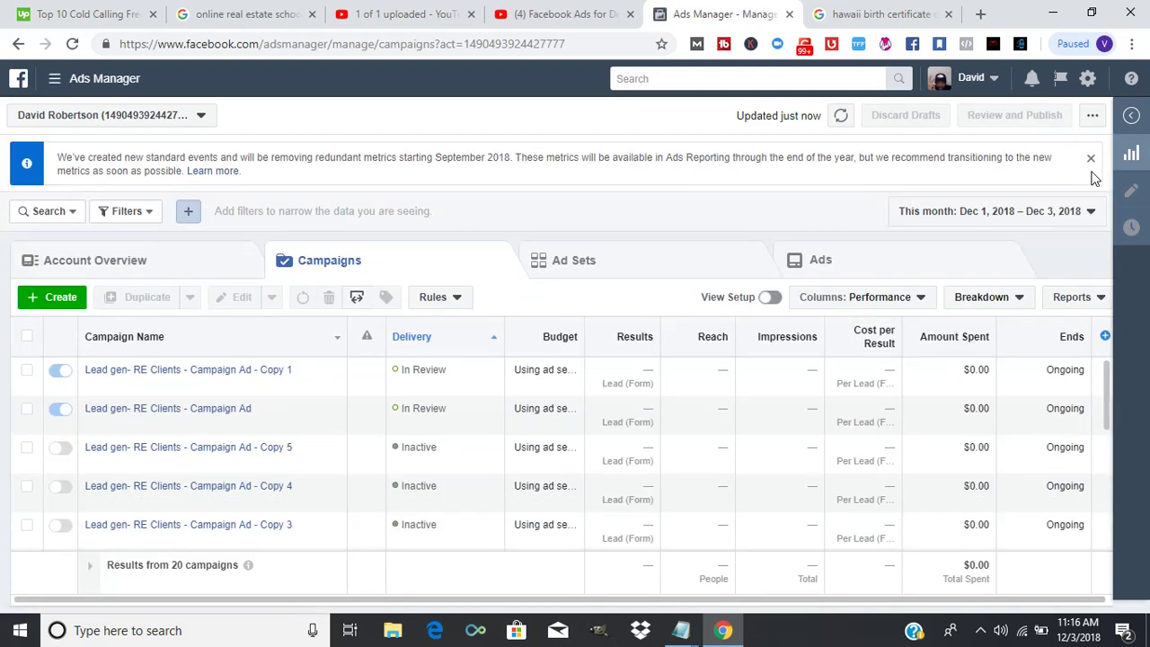
{"action": "left_click", "coordinate": [1090, 162]}
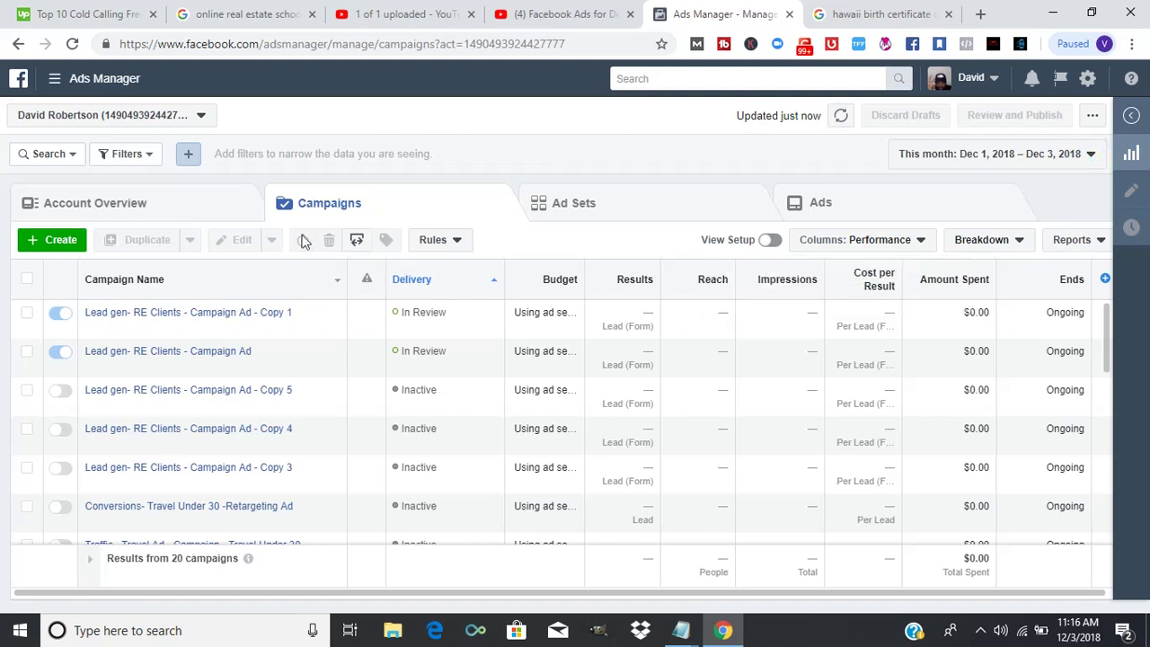
{"action": "left_click", "coordinate": [66, 244]}
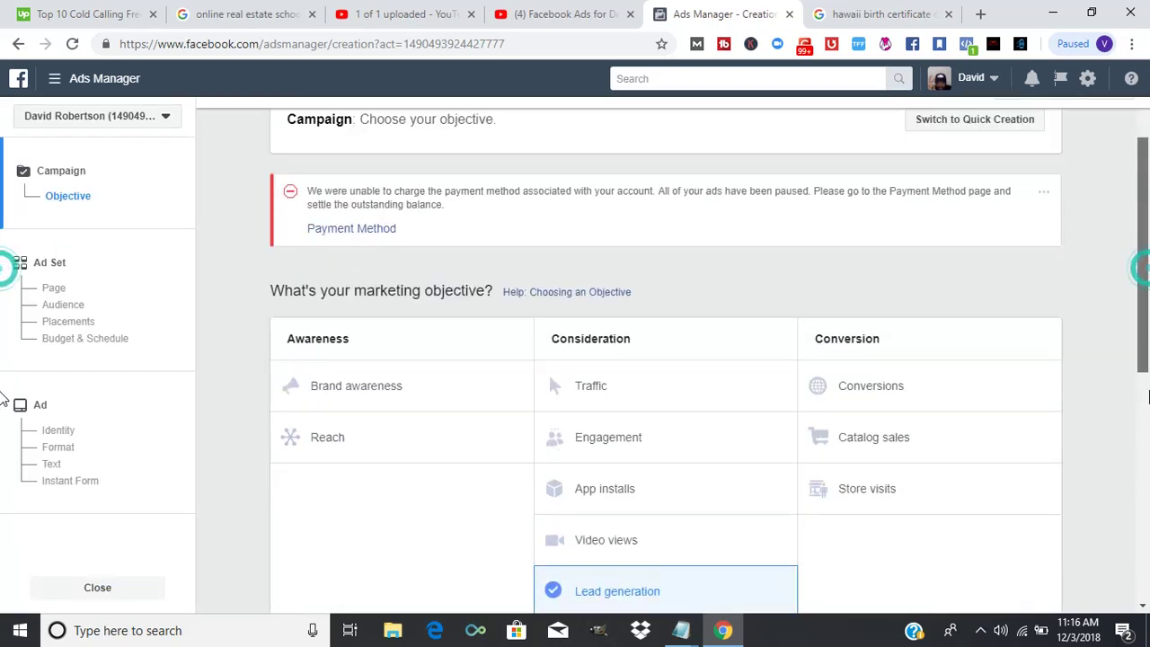
Pick Lead generation under Consideration as the objective and continue to the ad set.
{"action": "left_click_drag", "start_coordinate": [1144, 413], "coordinate": [1142, 476]}
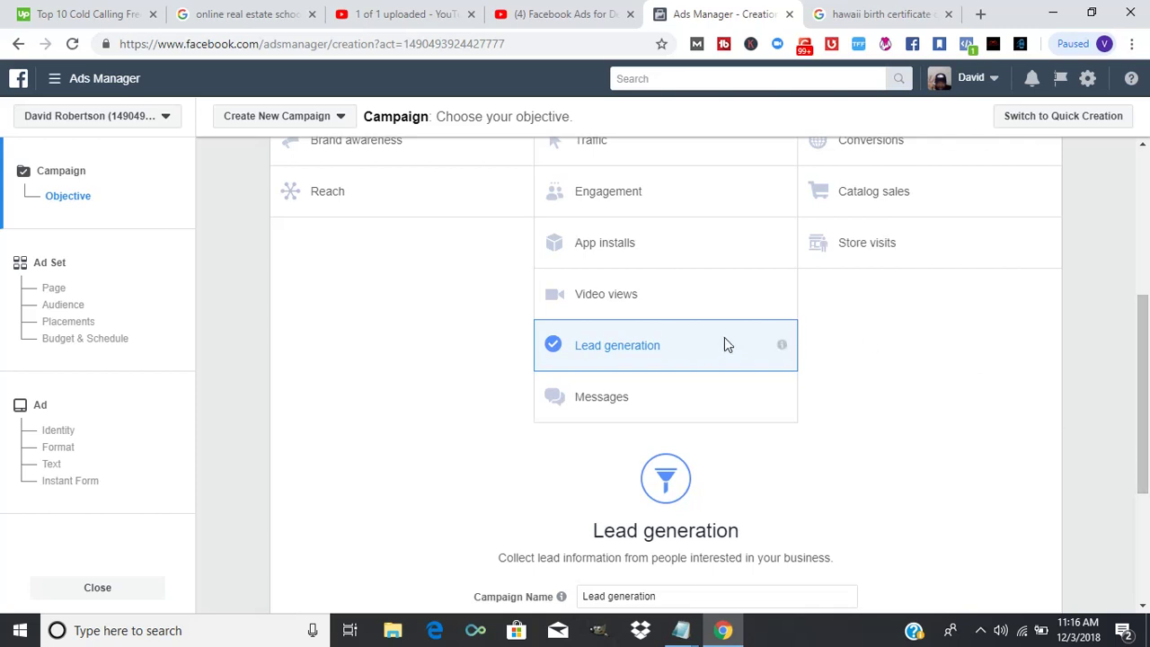
{"action": "left_click_drag", "start_coordinate": [1142, 394], "coordinate": [1141, 357]}
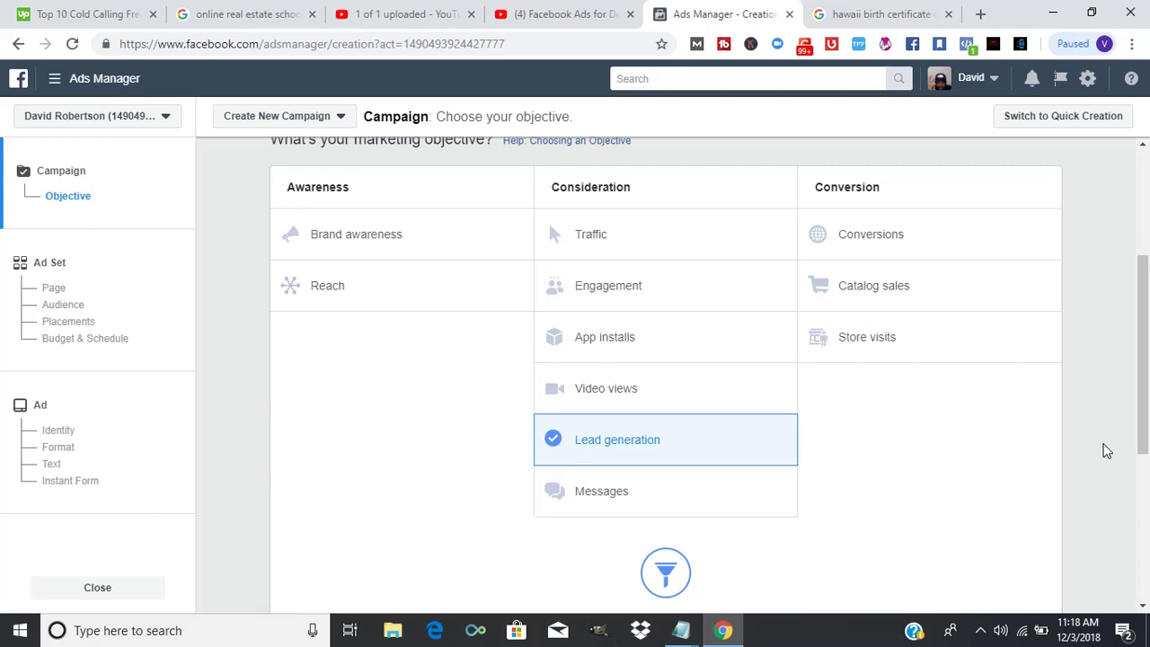
{"action": "left_click", "coordinate": [629, 443]}
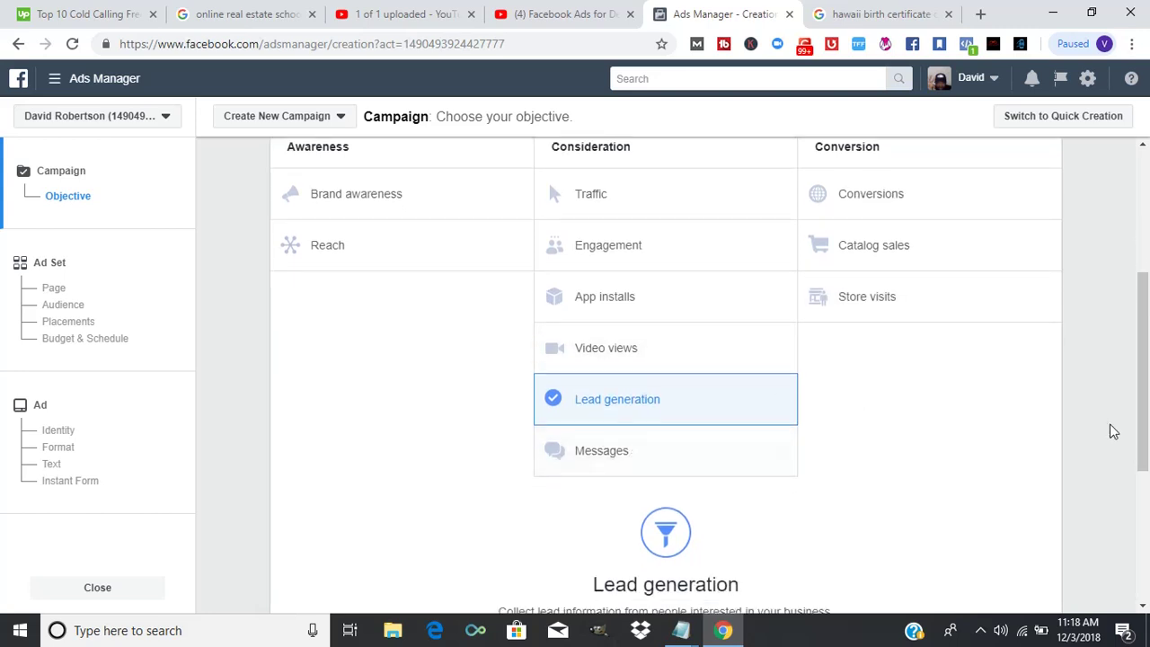
{"action": "left_click_drag", "start_coordinate": [1142, 435], "coordinate": [1142, 568]}
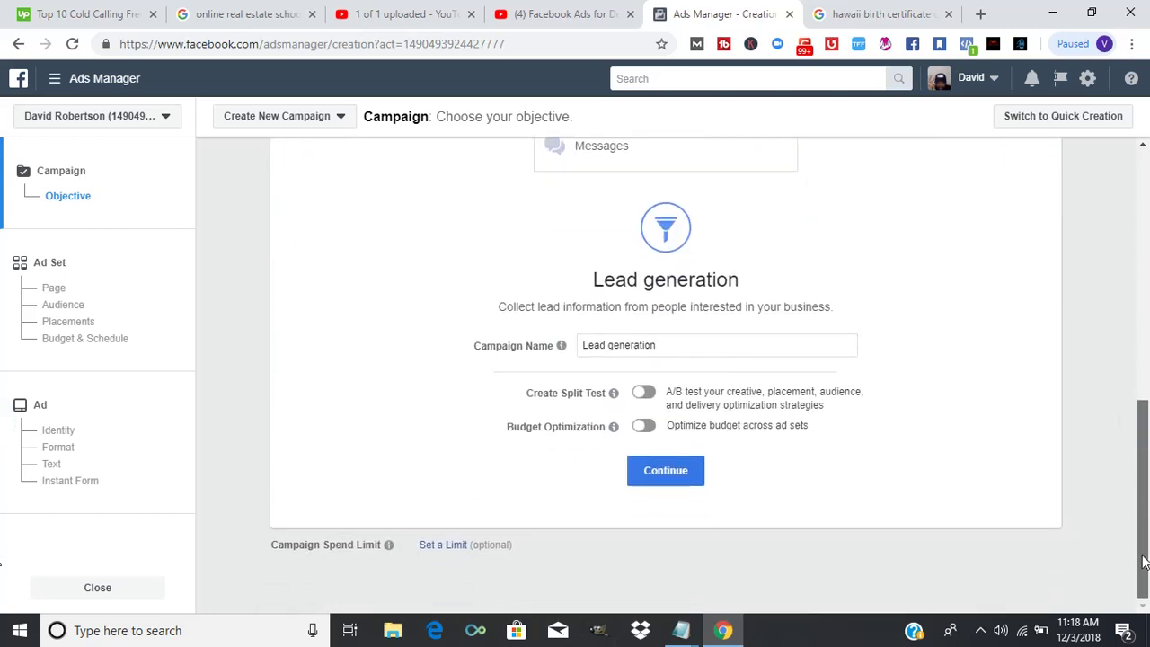
{"action": "left_click", "coordinate": [678, 462]}
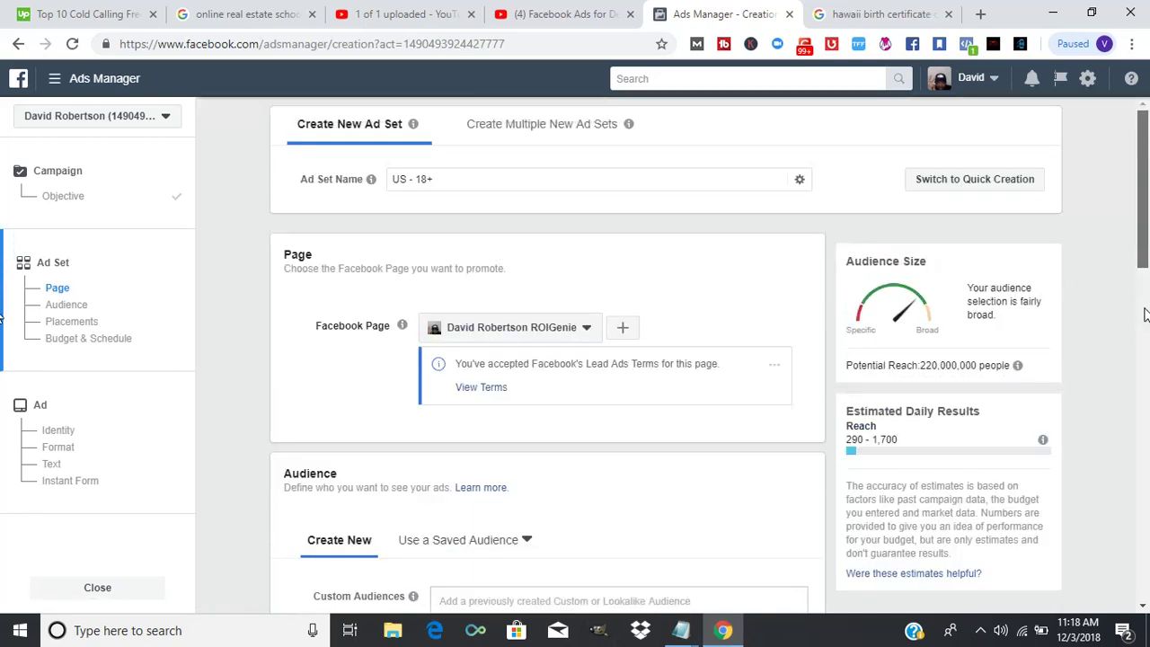
Review the United States, 18–65+, all-genders audience settings and open the minimum Age dropdown.
{"action": "left_click_drag", "start_coordinate": [1139, 253], "coordinate": [1143, 279]}
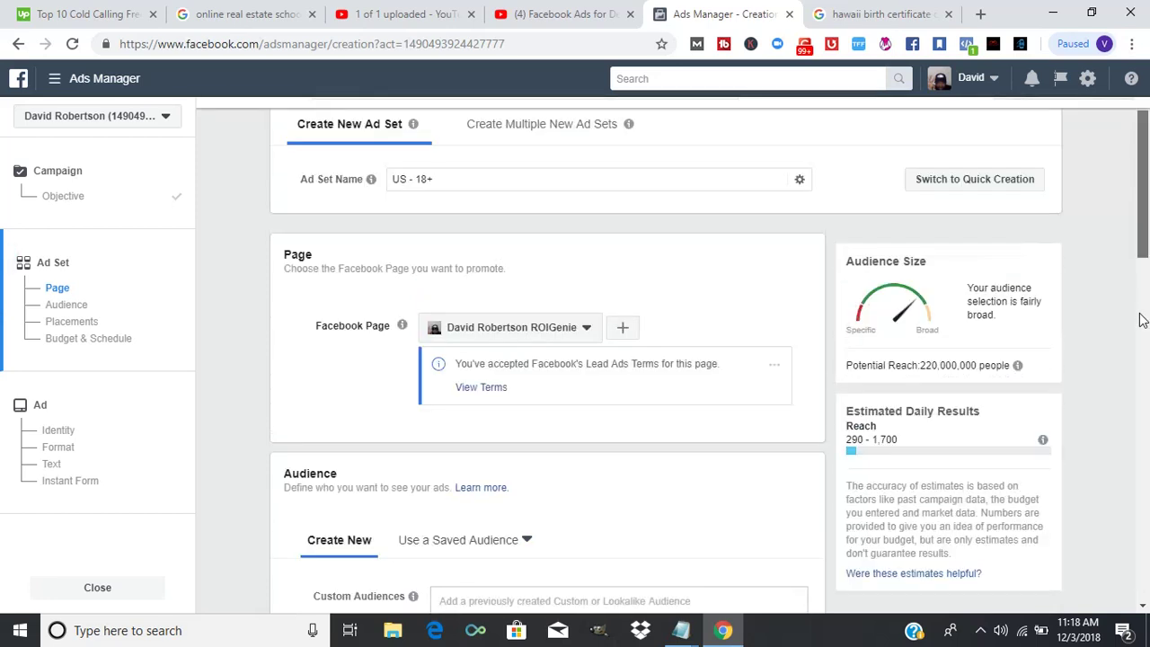
{"action": "left_click_drag", "start_coordinate": [1140, 274], "coordinate": [1142, 312]}
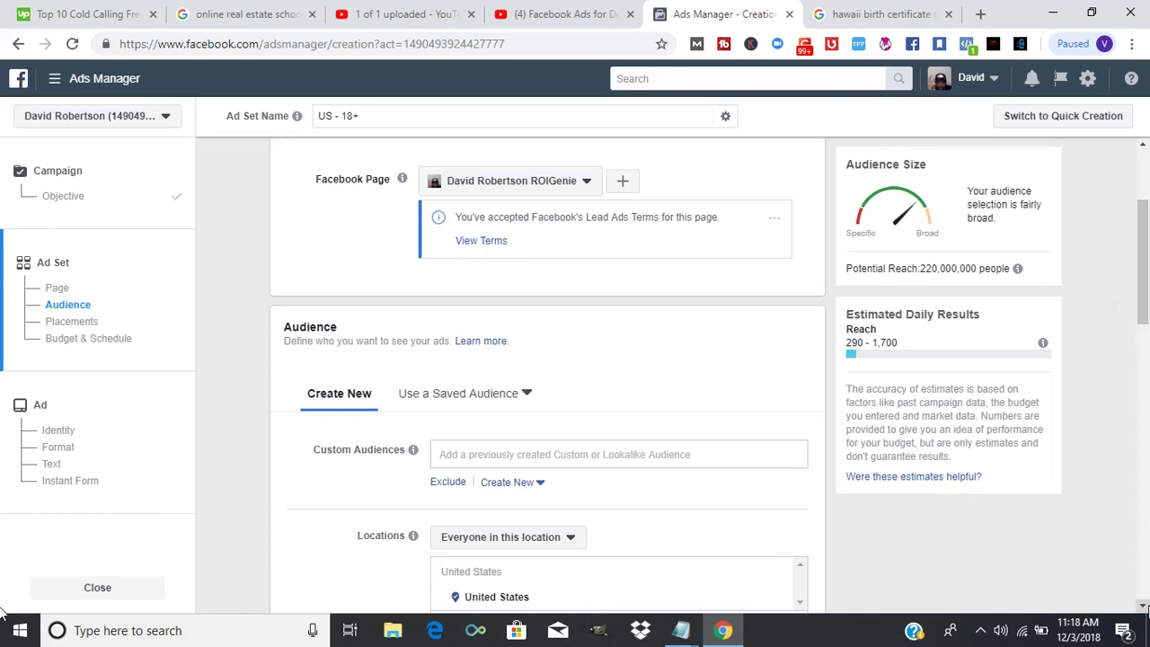
{"action": "left_click", "coordinate": [1143, 606]}
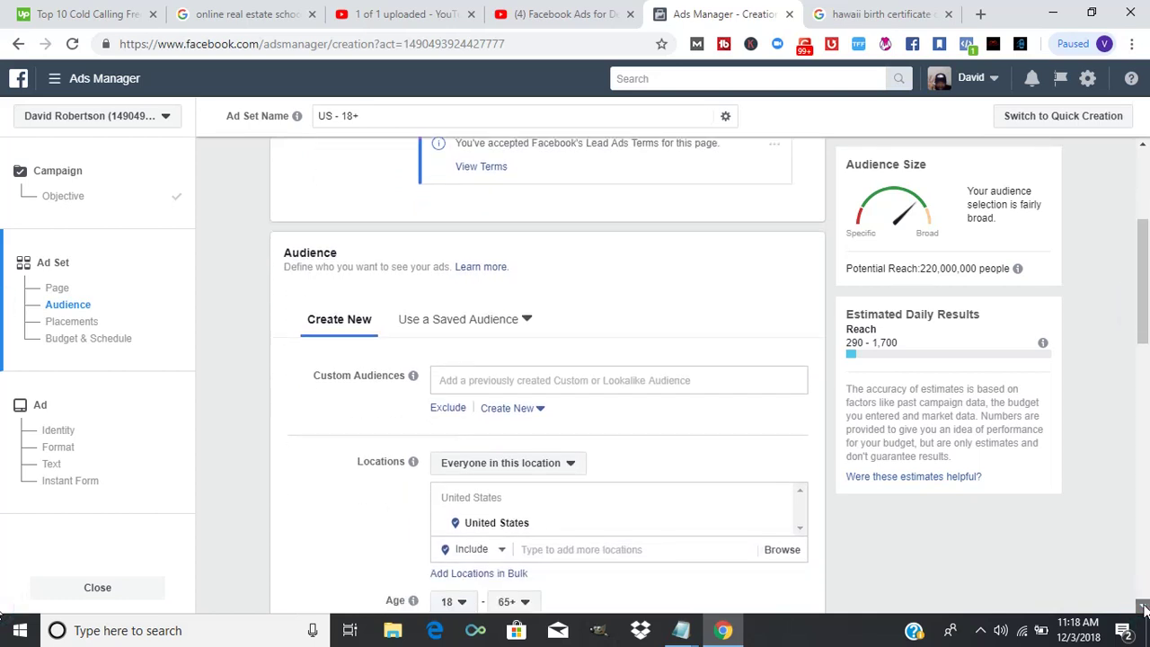
{"action": "scroll", "coordinate": [1143, 606], "scroll_direction": "down", "scroll_amount": 3}
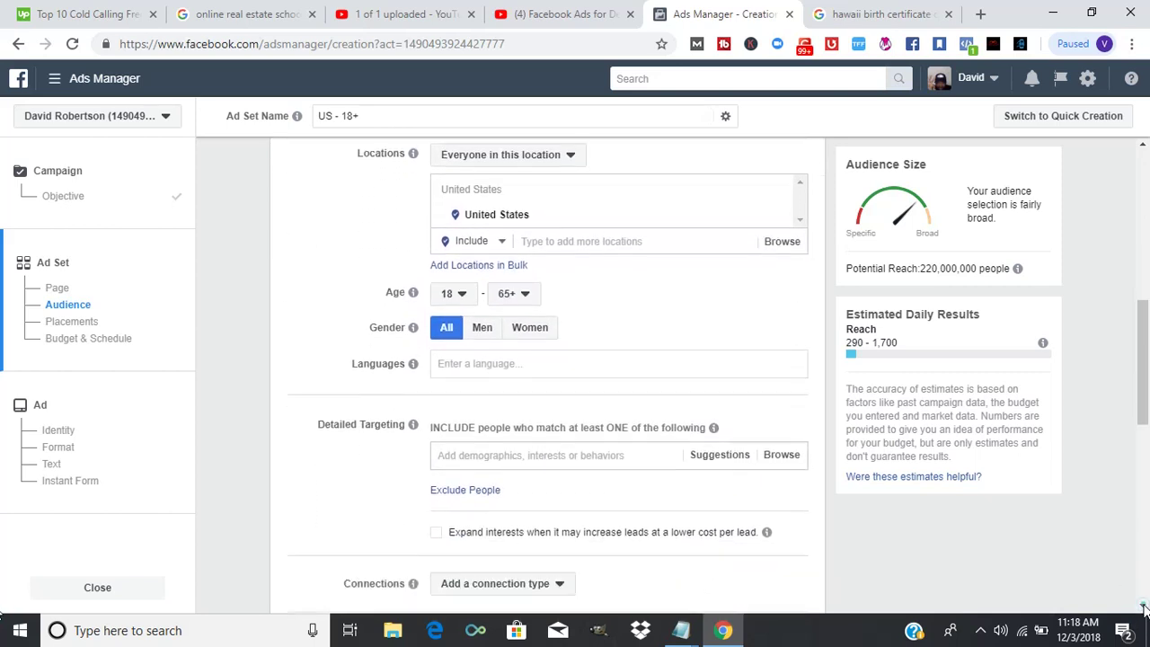
{"action": "left_click", "coordinate": [1143, 608]}
{"action": "left_click", "coordinate": [1143, 608]}
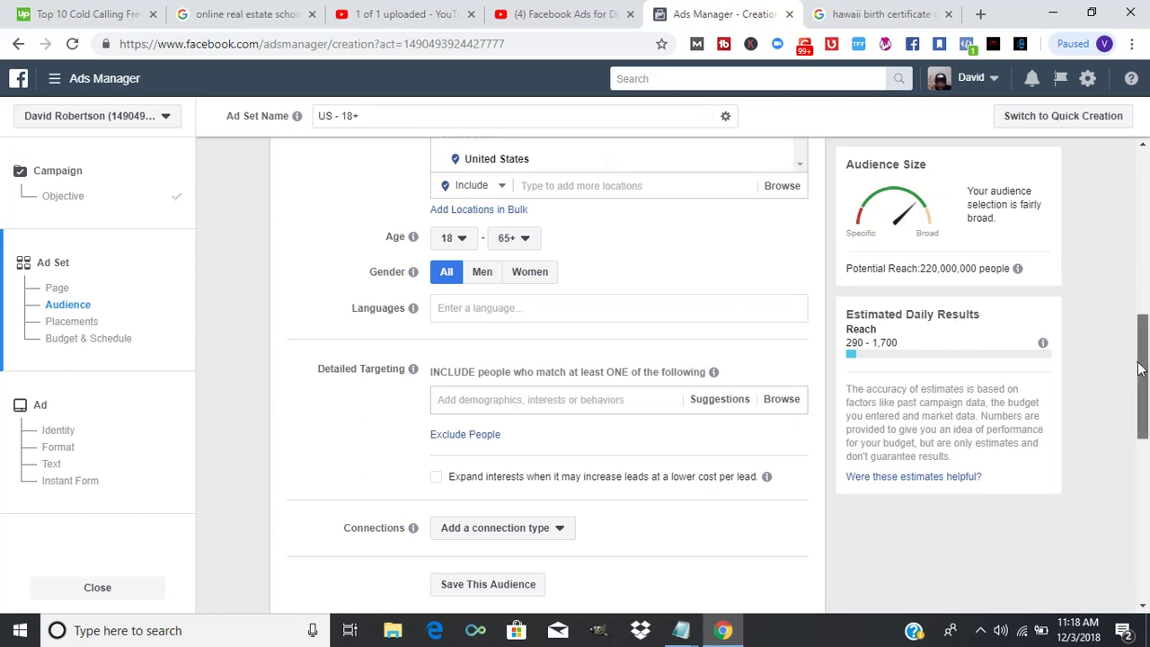
{"action": "left_click_drag", "start_coordinate": [1141, 369], "coordinate": [1141, 327]}
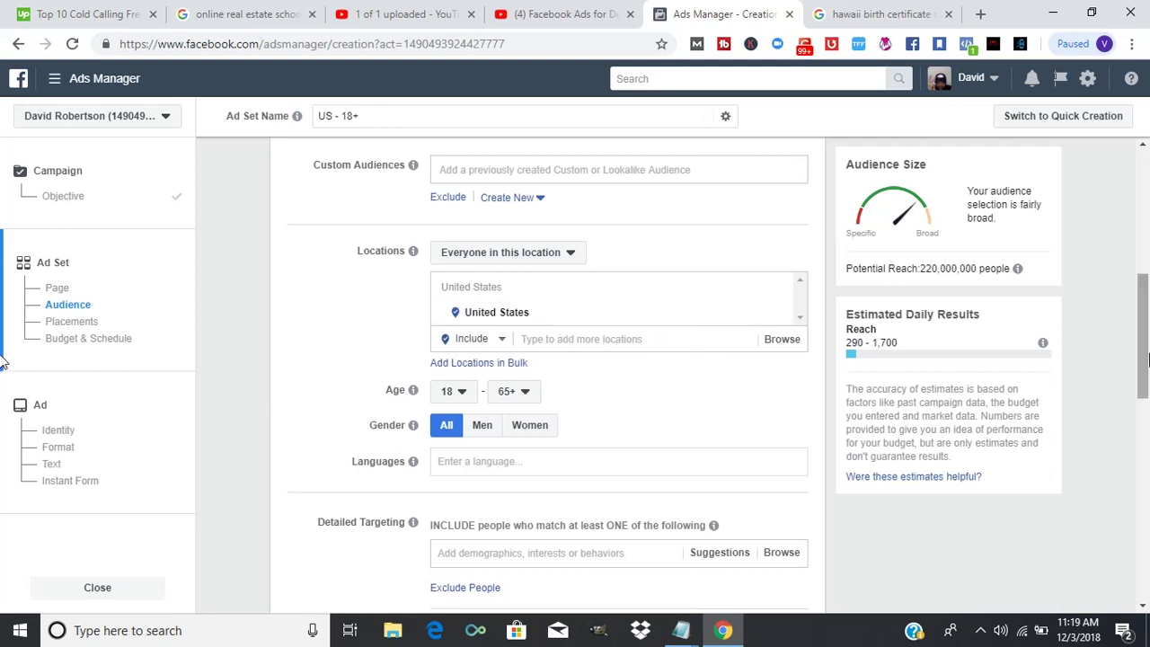
{"action": "left_click_drag", "start_coordinate": [1144, 363], "coordinate": [1144, 384]}
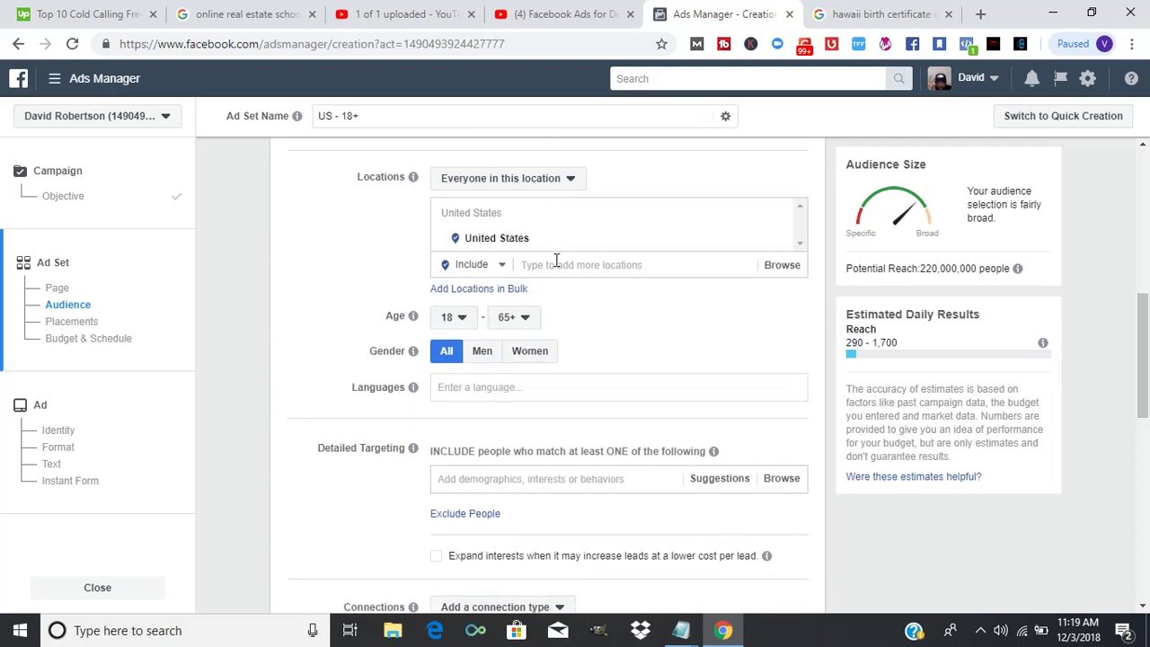
{"action": "left_click", "coordinate": [462, 318]}
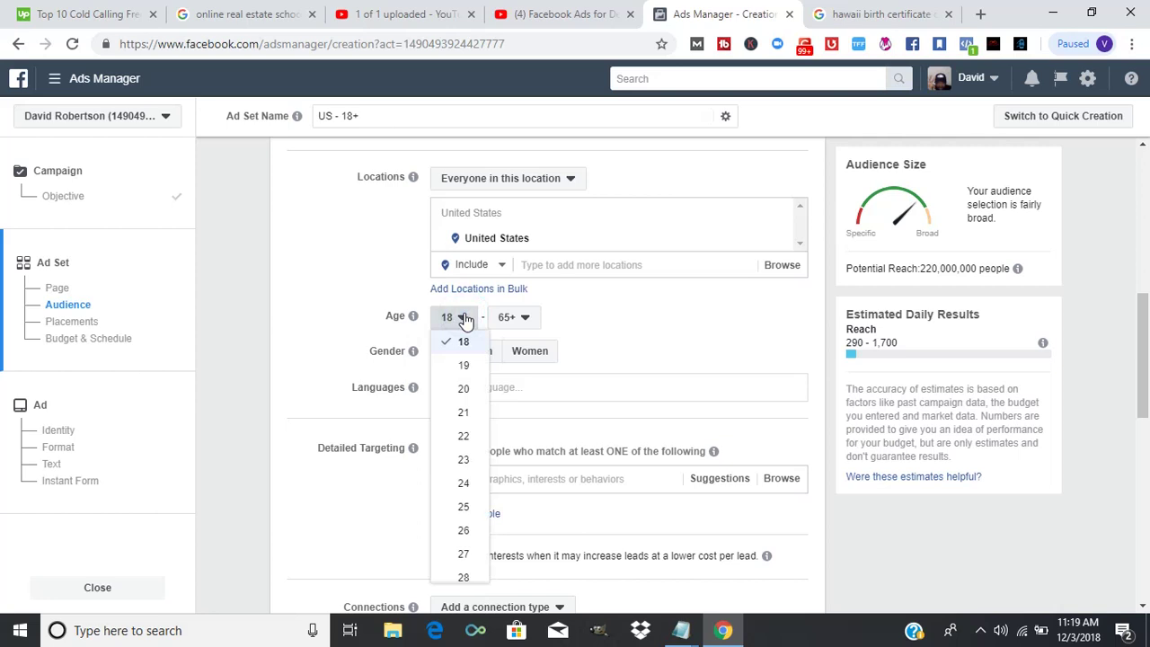
Set the audience's minimum age to 35.
{"action": "left_click_drag", "start_coordinate": [483, 382], "coordinate": [483, 415]}
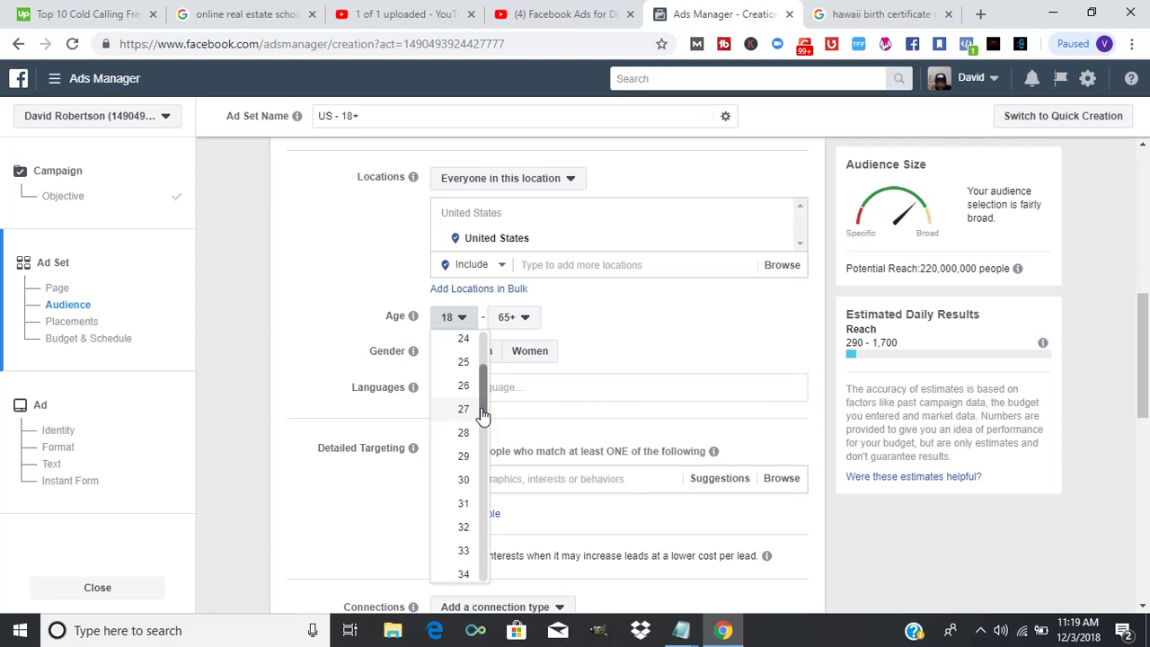
{"action": "scroll", "coordinate": [485, 417], "scroll_direction": "down", "scroll_amount": 1}
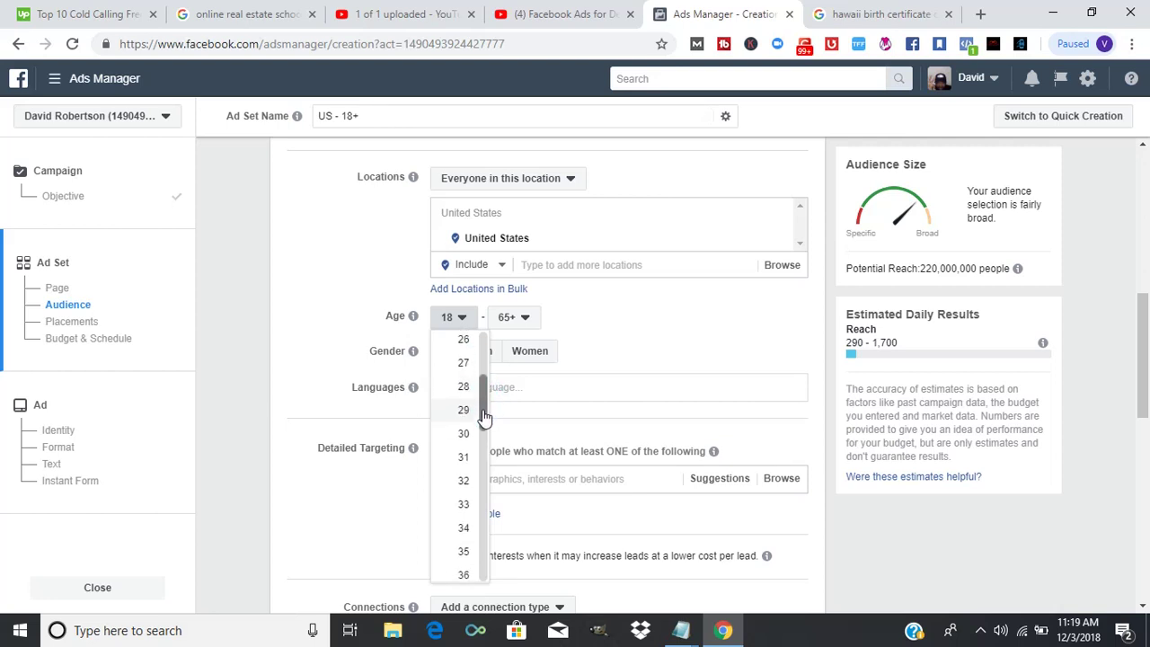
{"action": "scroll", "coordinate": [485, 417], "scroll_direction": "down", "scroll_amount": 1}
{"action": "scroll", "coordinate": [484, 417], "scroll_direction": "up", "scroll_amount": 1}
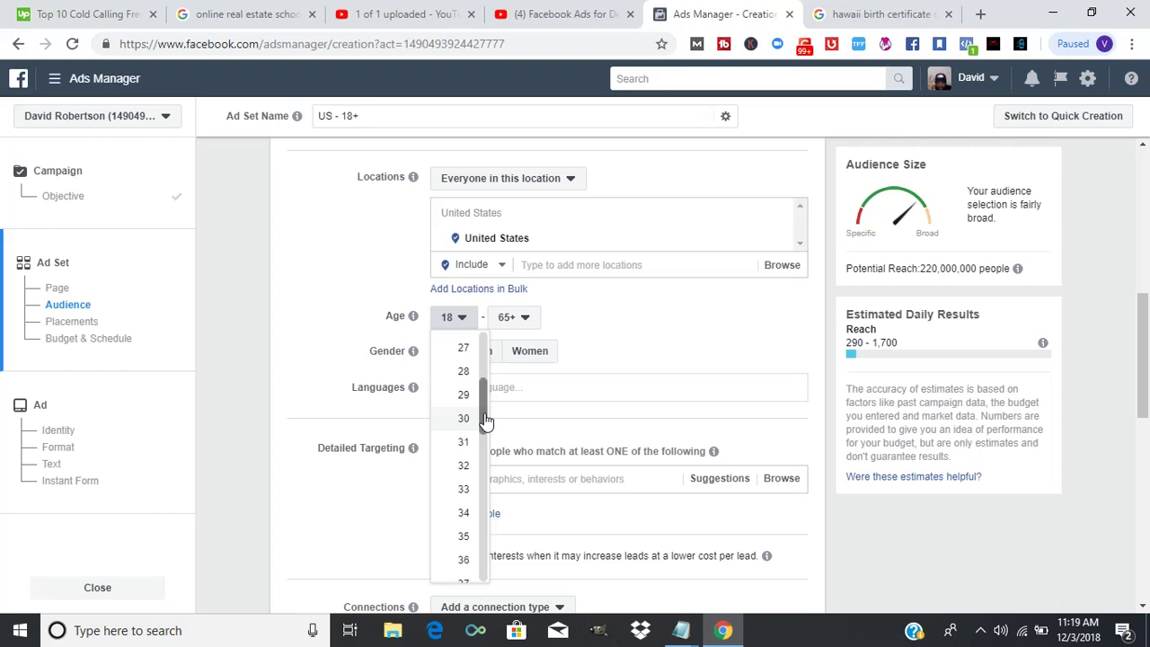
{"action": "left_click_drag", "start_coordinate": [484, 406], "coordinate": [482, 438]}
{"action": "scroll", "coordinate": [474, 440], "scroll_direction": "down", "scroll_amount": 2}
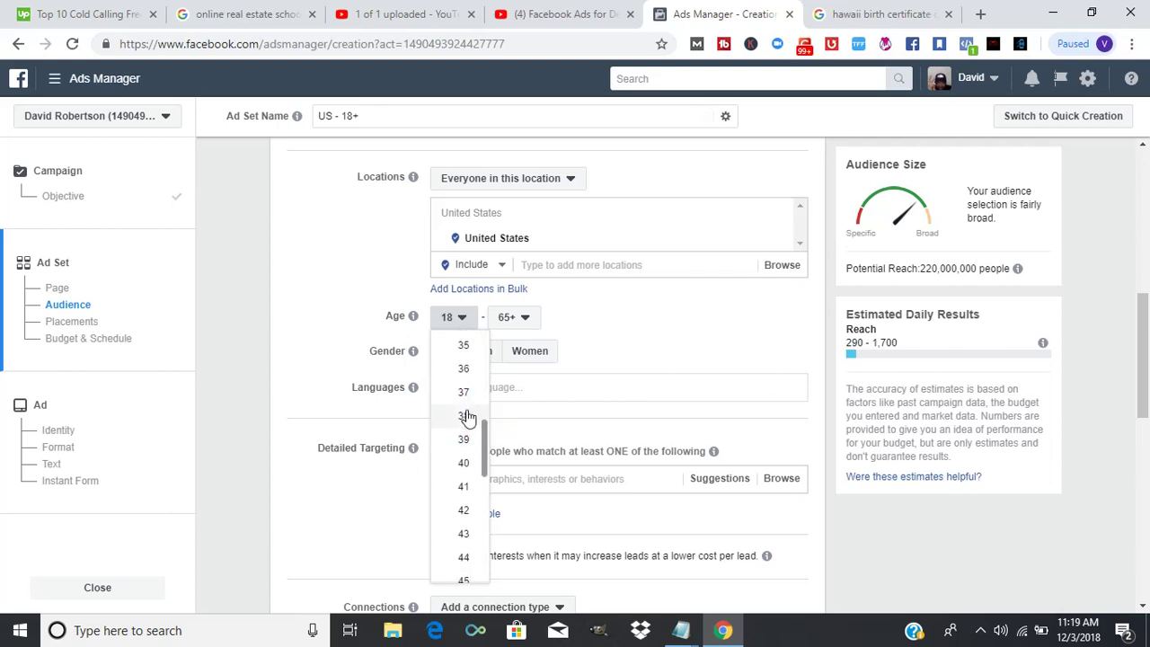
{"action": "left_click", "coordinate": [484, 435]}
{"action": "left_click_drag", "start_coordinate": [484, 435], "coordinate": [482, 424]}
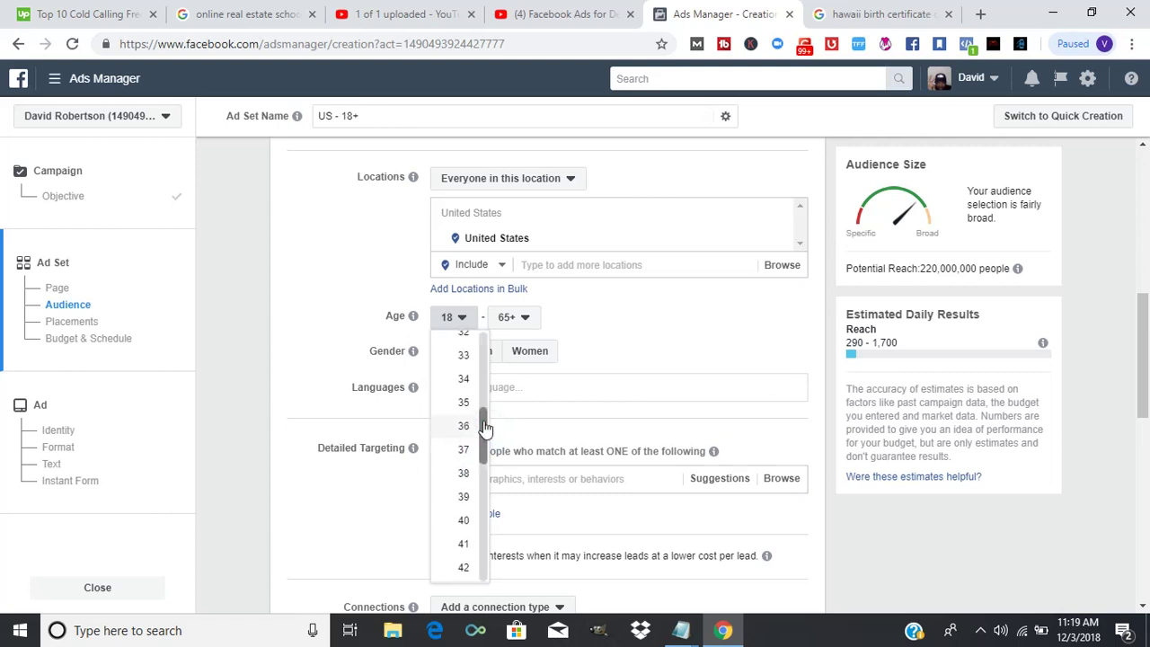
{"action": "left_click", "coordinate": [464, 402]}
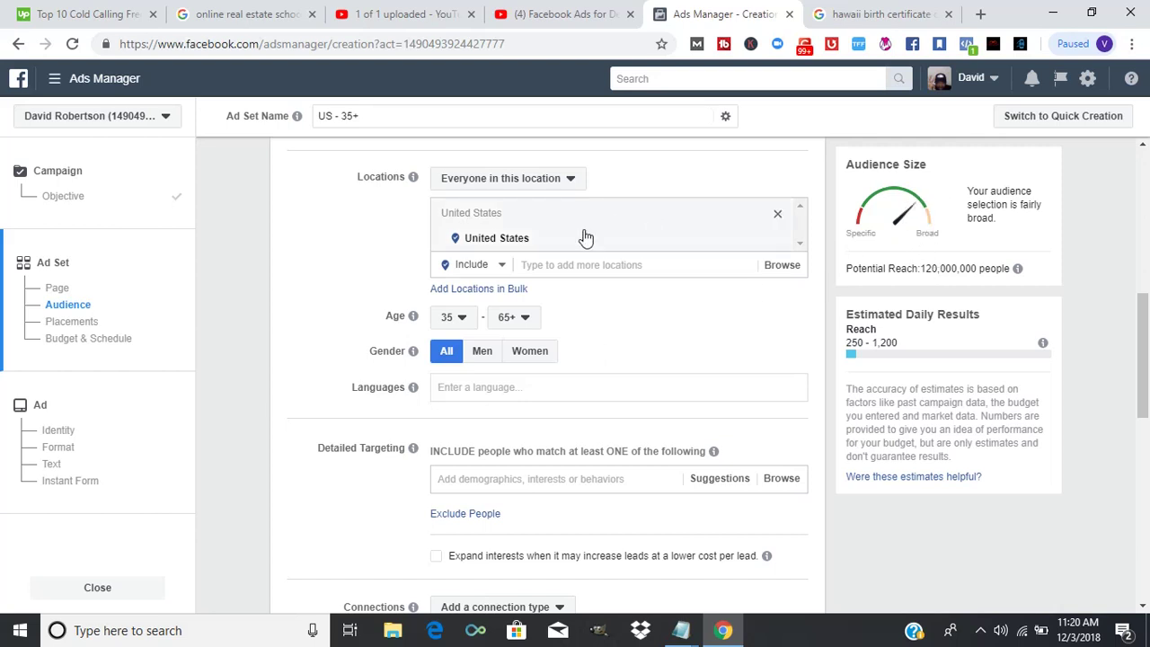
{"action": "left_click", "coordinate": [592, 265]}
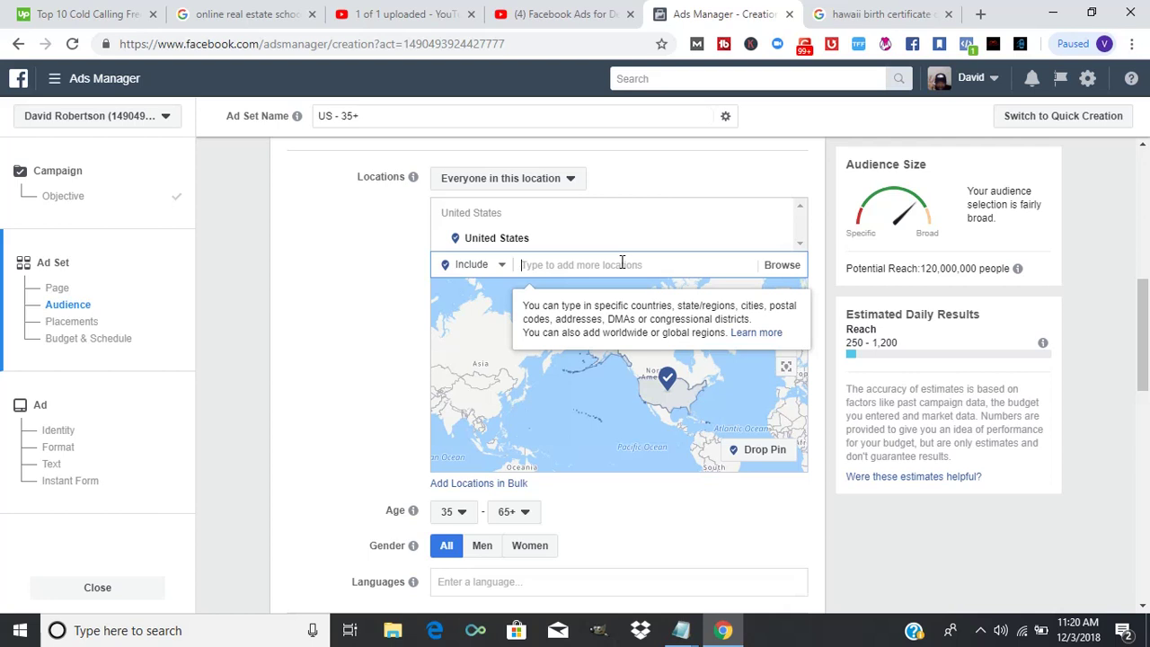
{"action": "type", "text": "37"}
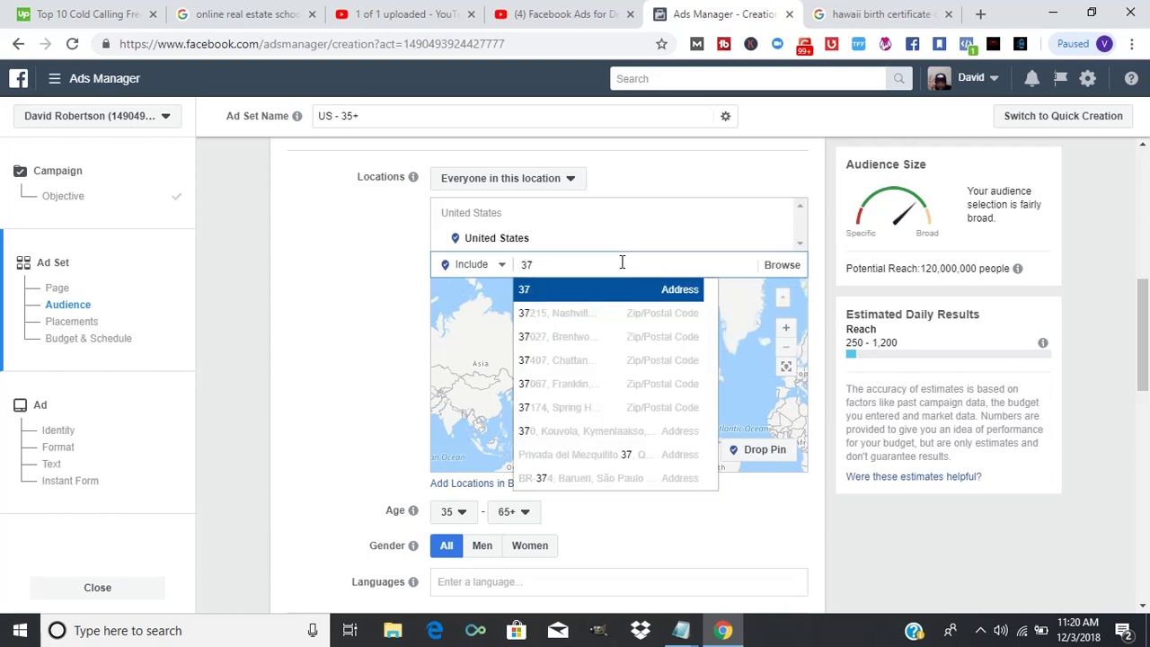
{"action": "type", "text": "22 salen"}
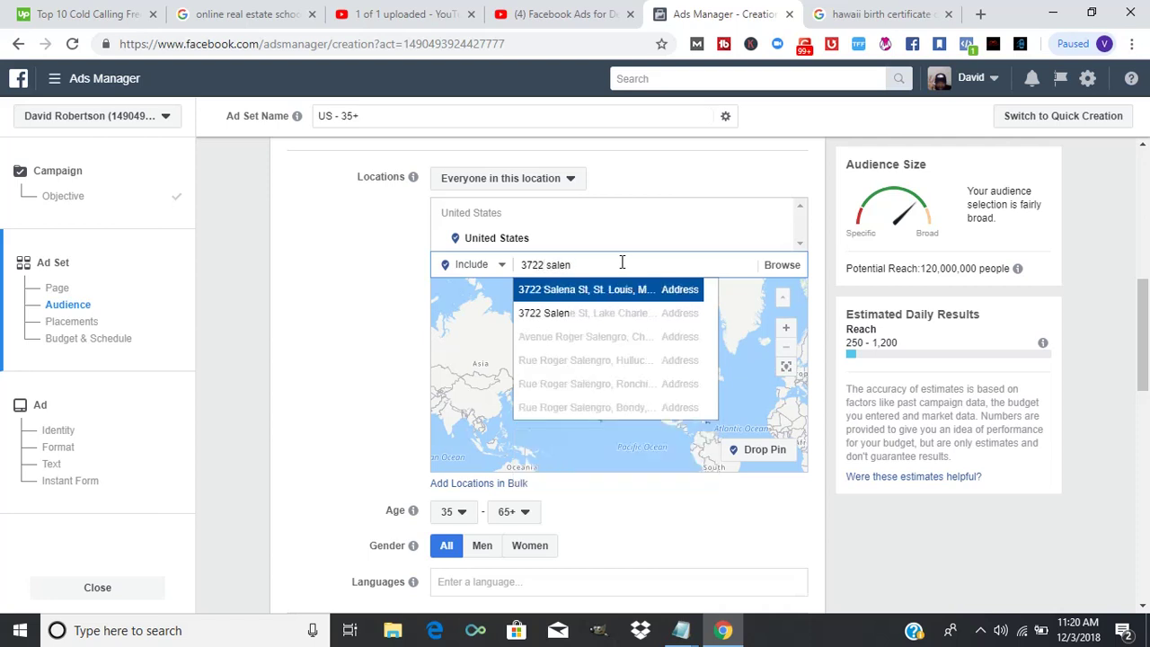
{"action": "left_click", "coordinate": [626, 290]}
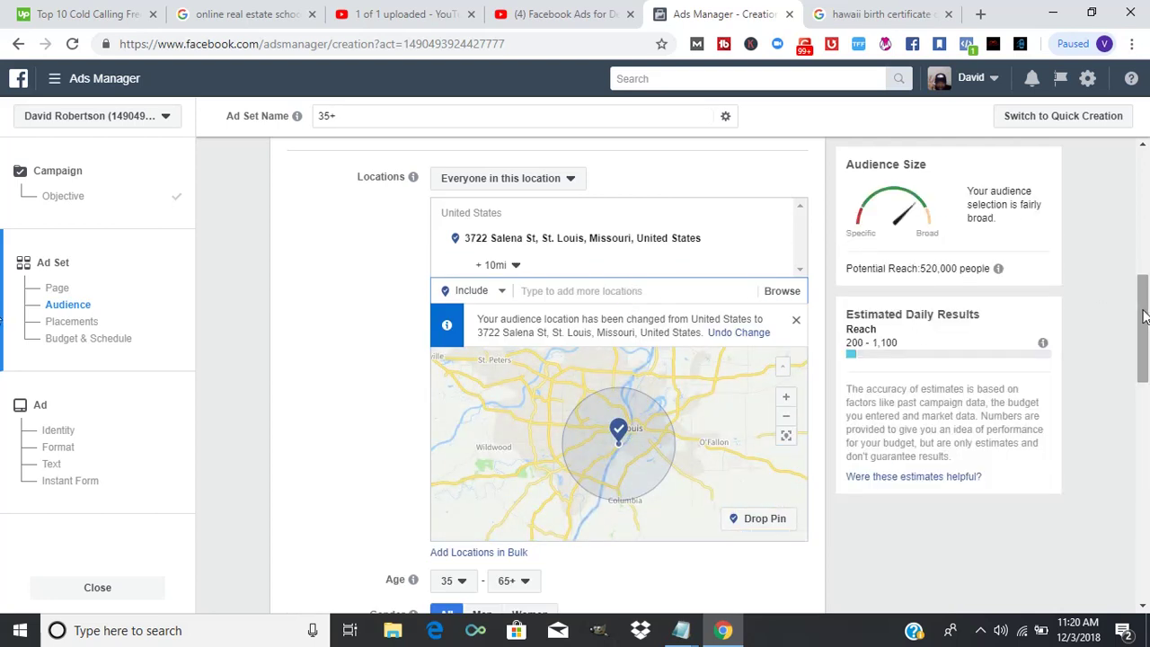
{"action": "scroll", "coordinate": [1143, 314], "scroll_direction": "down", "scroll_amount": 2}
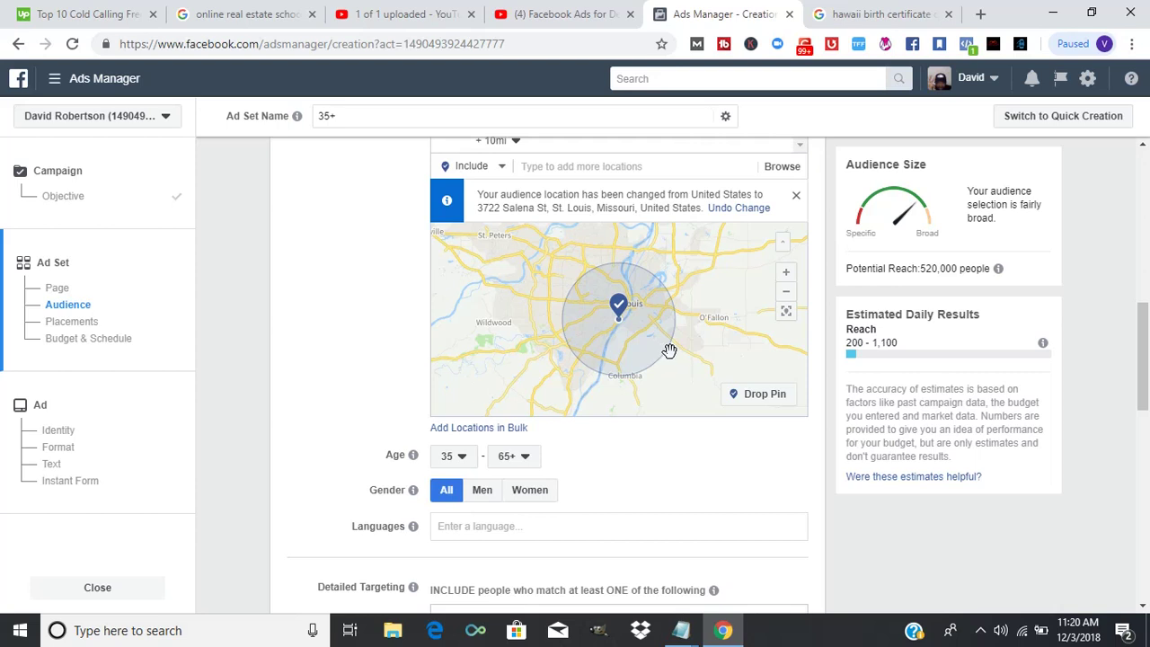
{"action": "left_click_drag", "start_coordinate": [669, 350], "coordinate": [646, 339]}
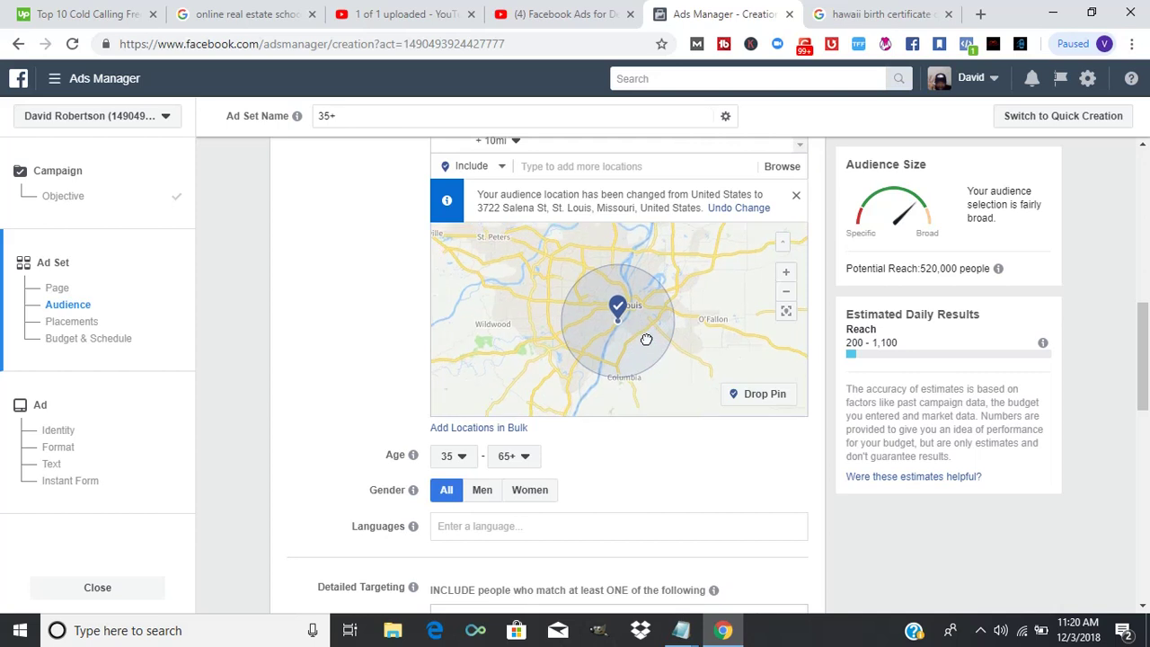
{"action": "mouse_move", "coordinate": [620, 314]}
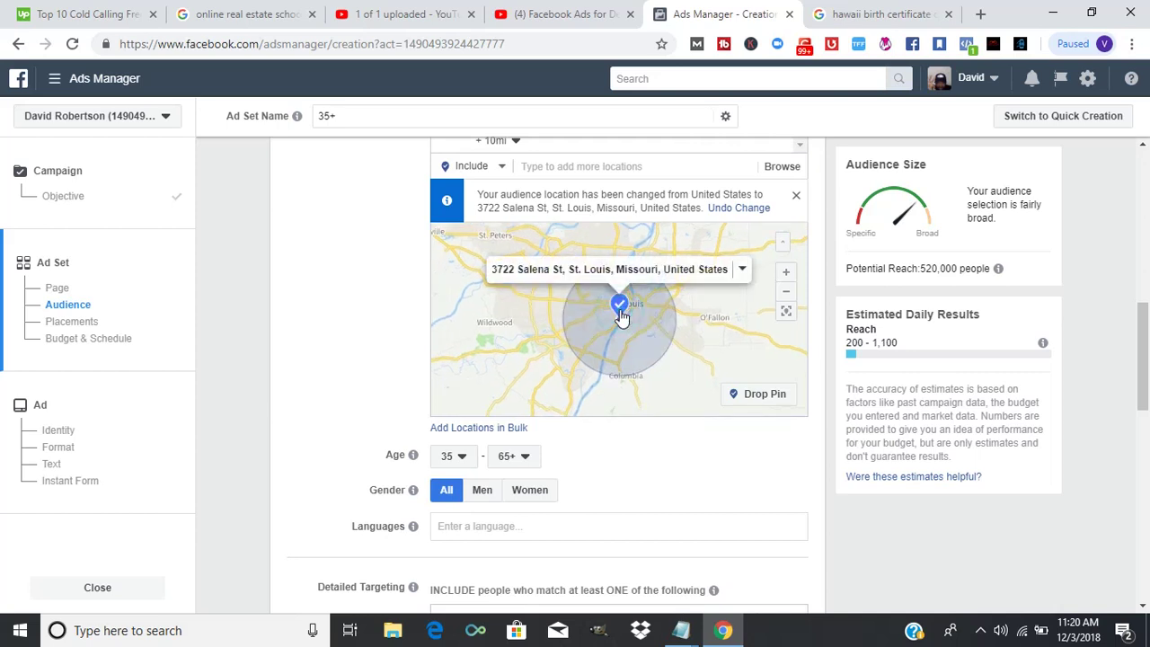
{"action": "left_click_drag", "start_coordinate": [618, 309], "coordinate": [621, 314]}
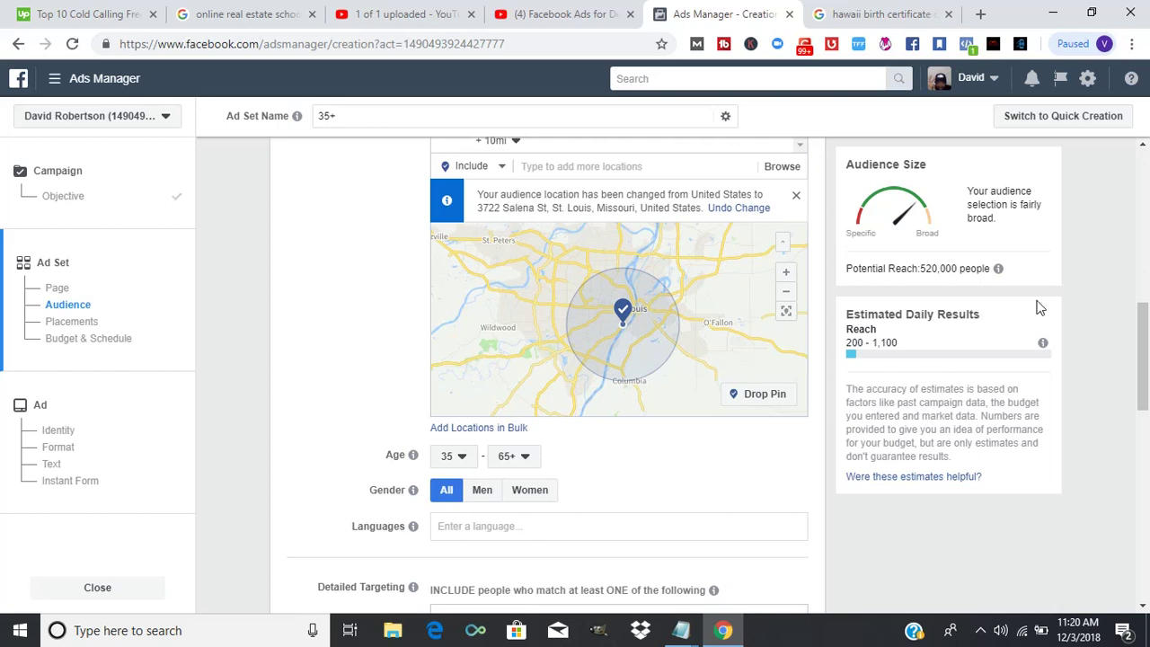
{"action": "left_click_drag", "start_coordinate": [1142, 348], "coordinate": [1138, 404]}
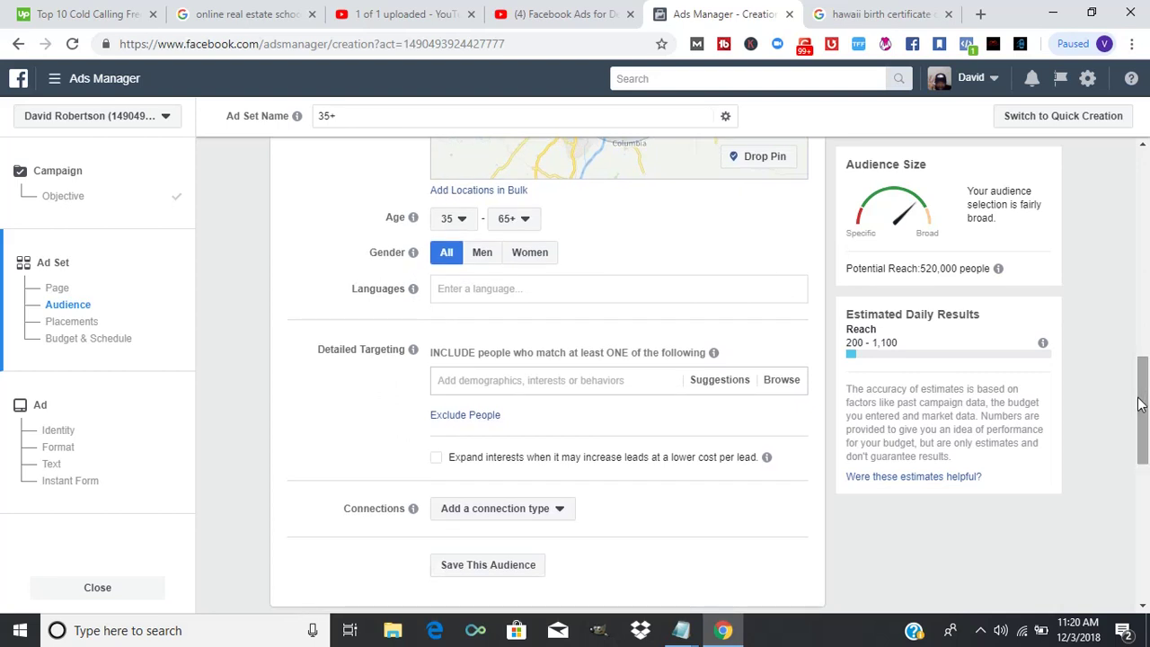
{"action": "left_click", "coordinate": [508, 220]}
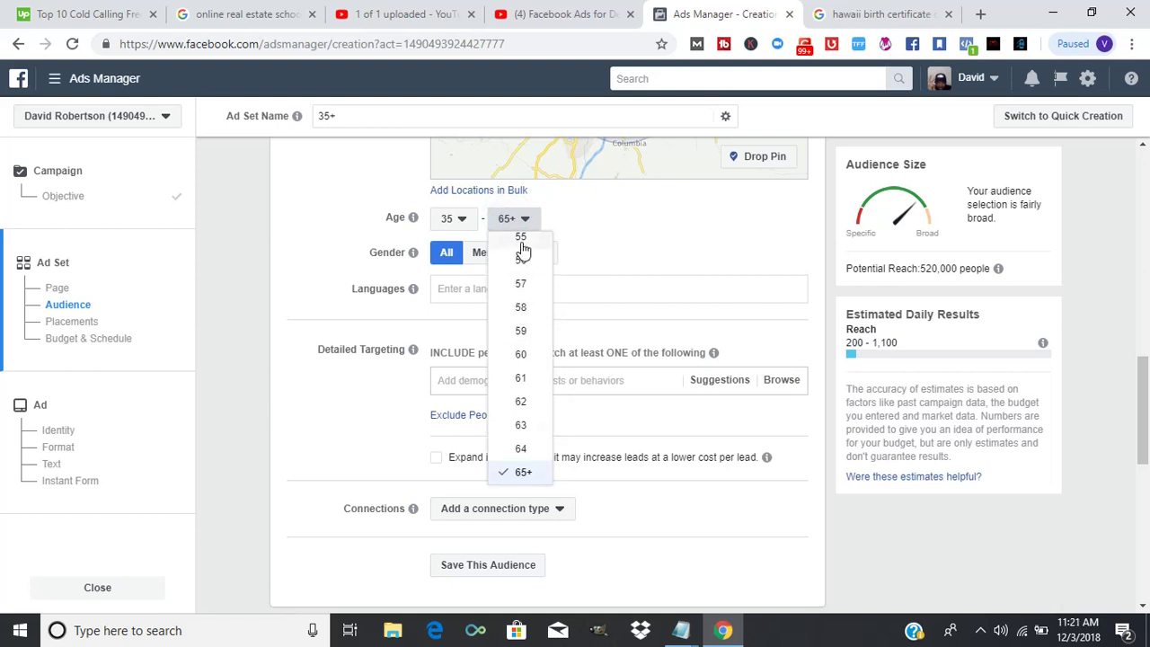
Cap the maximum age at 55 and add Zillow as a detailed targeting interest.
{"action": "left_click", "coordinate": [520, 241]}
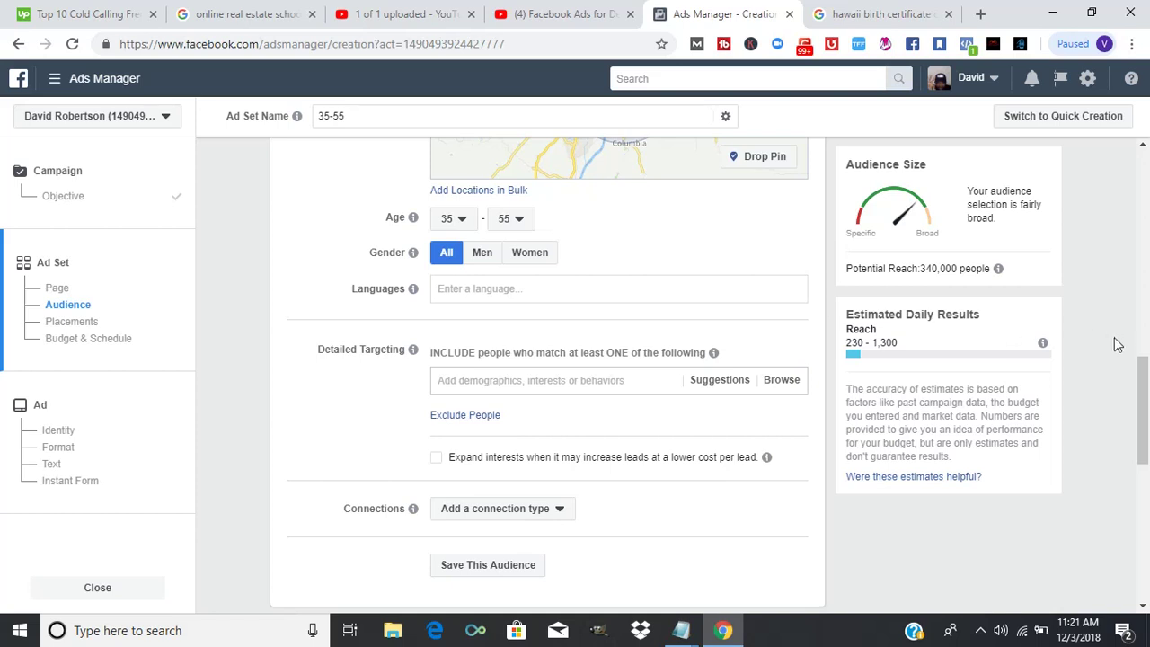
{"action": "left_click_drag", "start_coordinate": [1141, 384], "coordinate": [1140, 409]}
{"action": "left_click", "coordinate": [586, 271]}
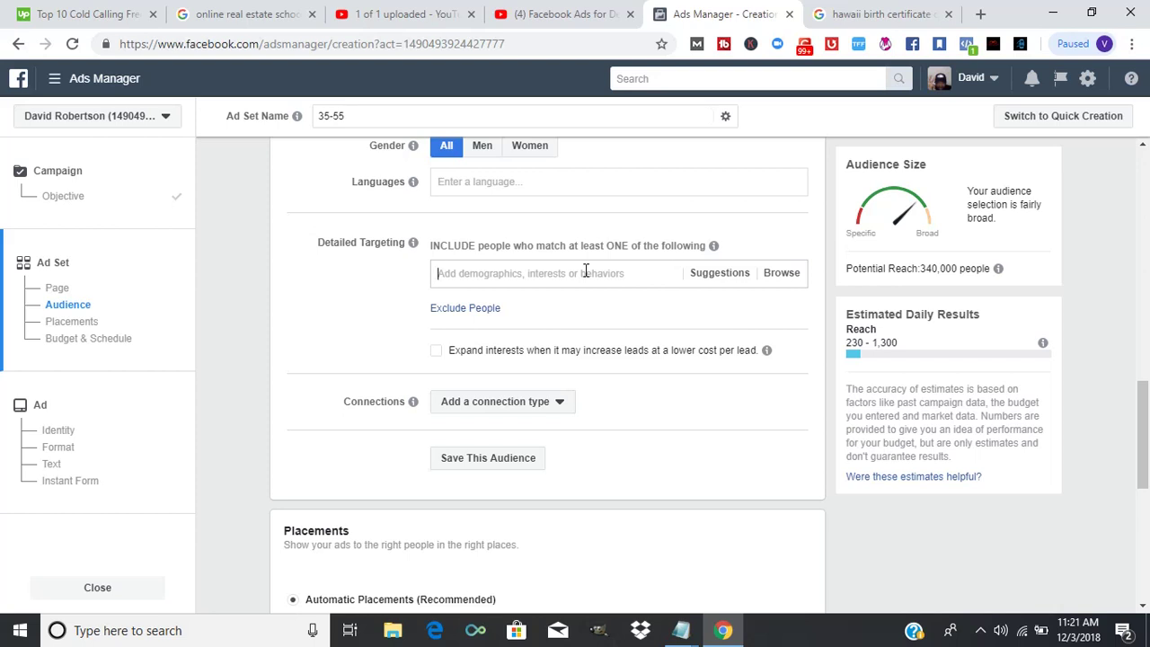
{"action": "type", "text": "Interest"}
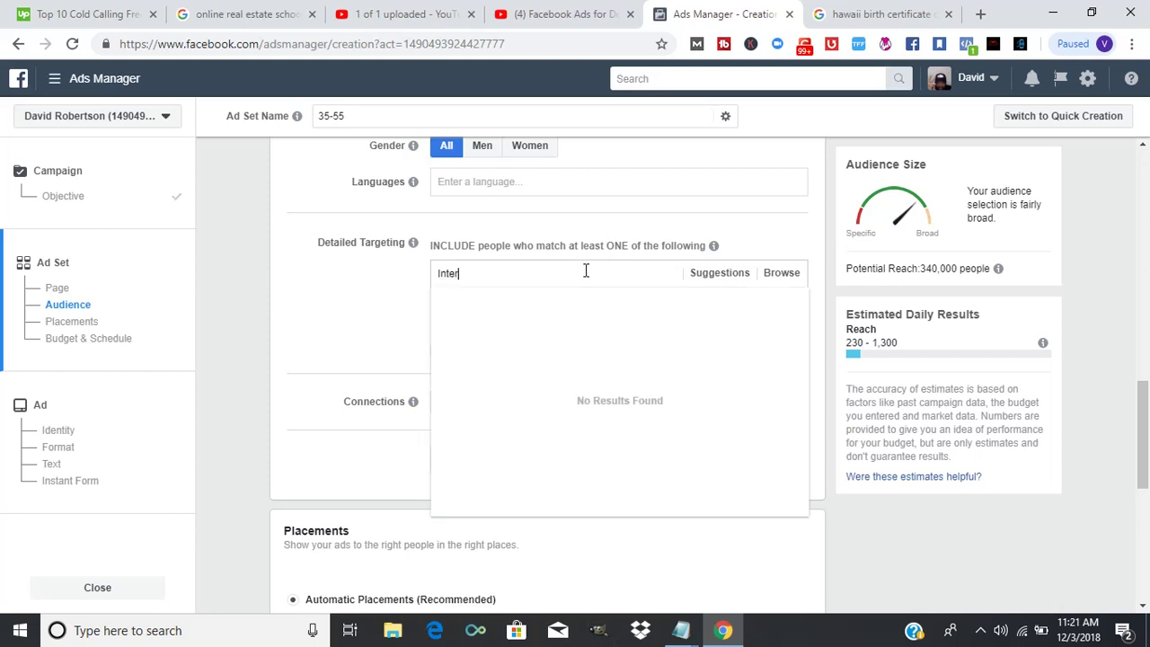
{"action": "key", "text": "BackSpace"}
{"action": "key", "text": "BackSpace"}
{"action": "key", "text": "BackSpace"}
{"action": "key", "text": "BackSpace"}
{"action": "key", "text": "BackSpace"}
{"action": "key", "text": "BackSpace"}
{"action": "key", "text": "BackSpace"}
{"action": "type", "text": "zillow"}
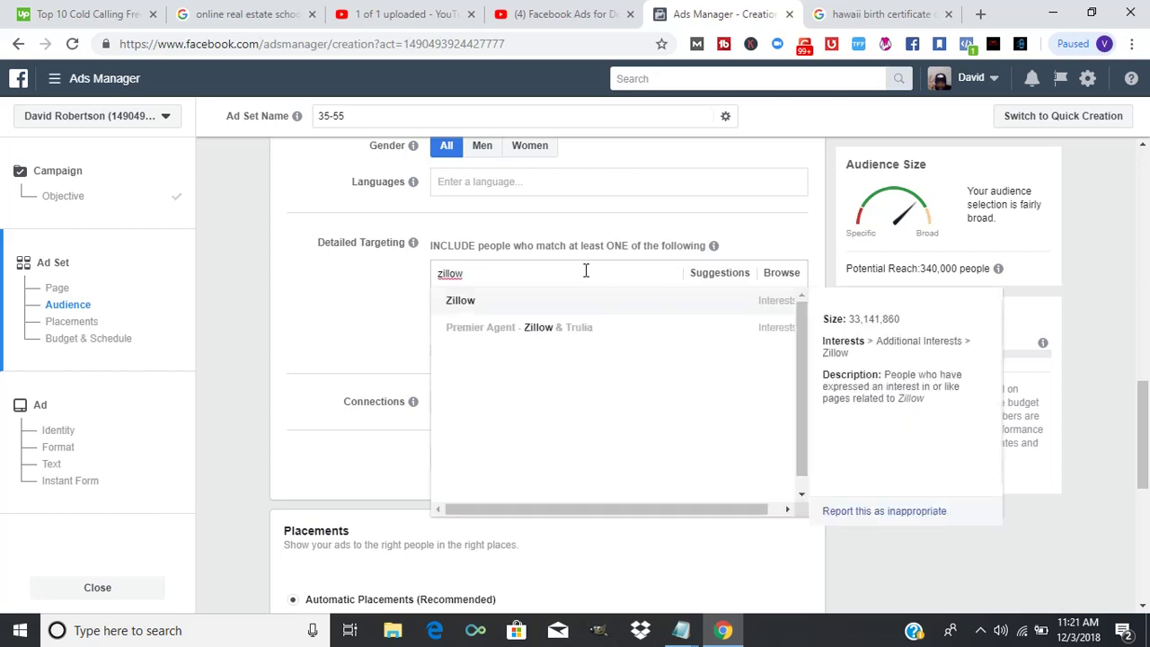
{"action": "left_click", "coordinate": [760, 302]}
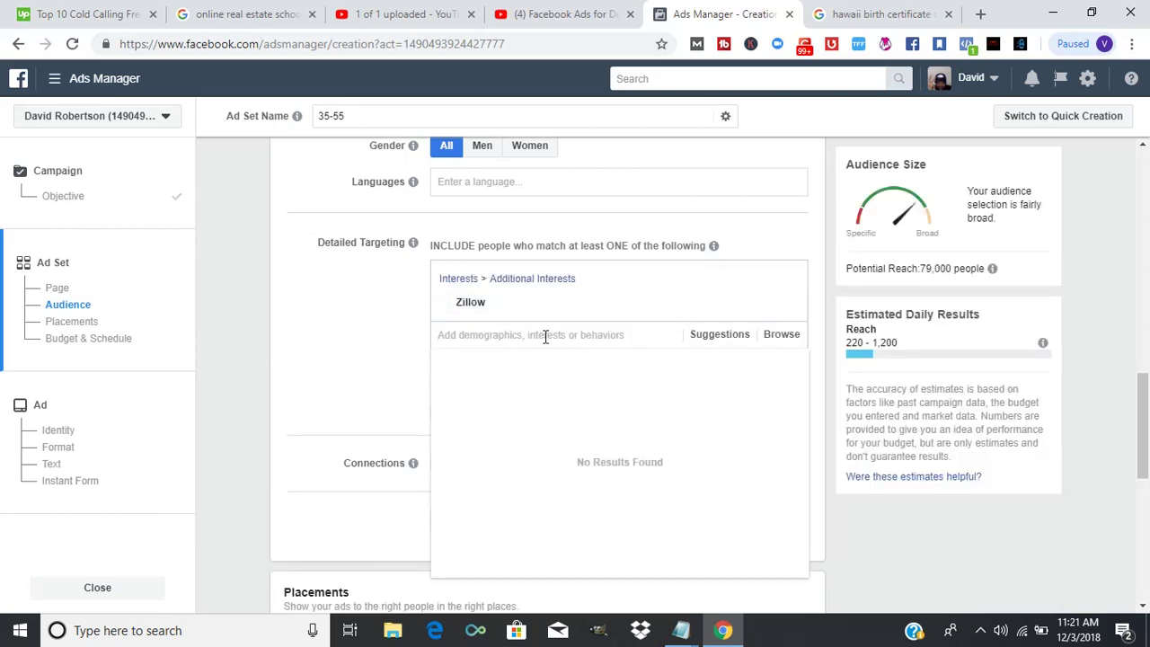
Add business owner as a second detailed targeting interest.
{"action": "type", "text": "l"}
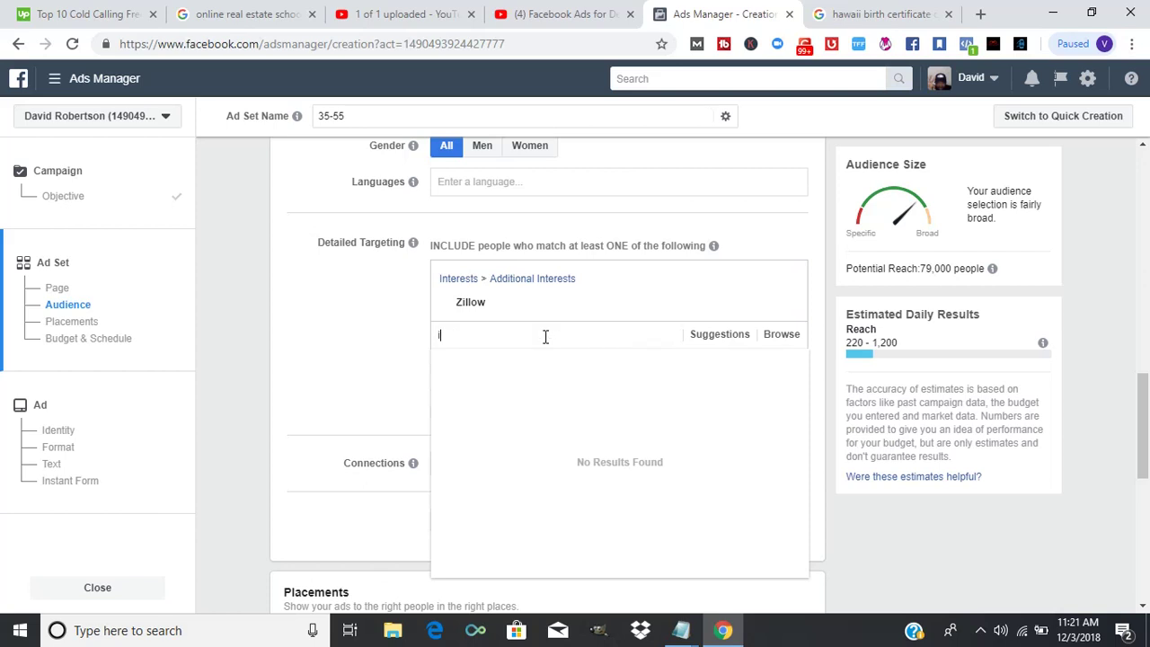
{"action": "type", "text": "n"}
{"action": "key", "text": "BackSpace"}
{"action": "key", "text": "BackSpace"}
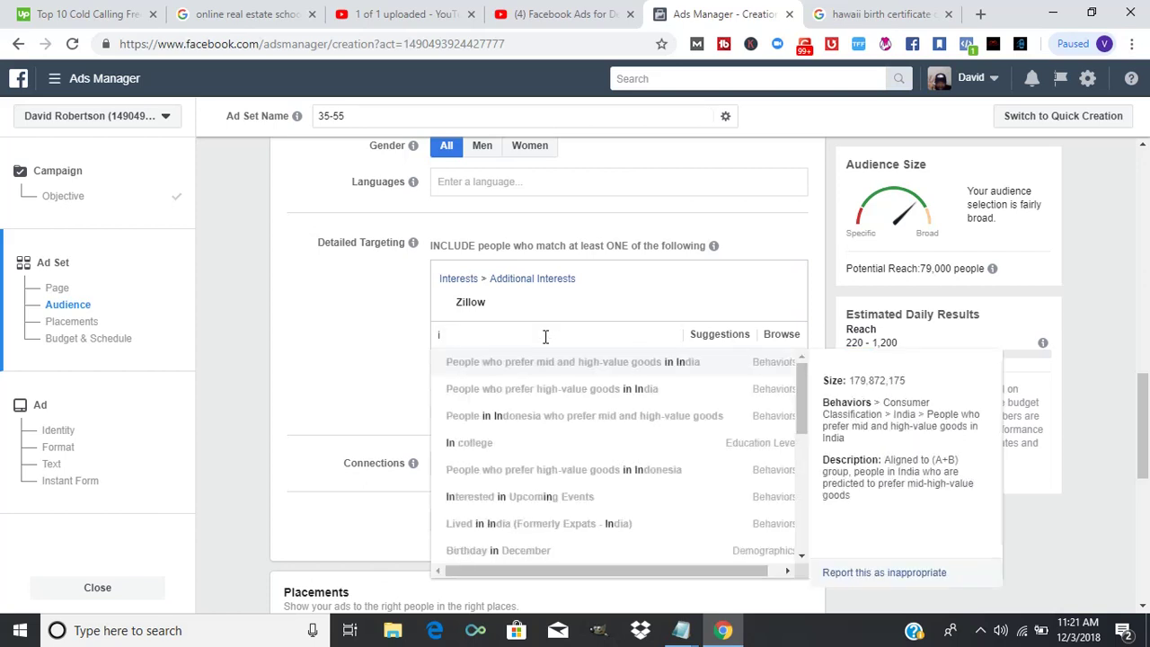
{"action": "type", "text": "recently"}
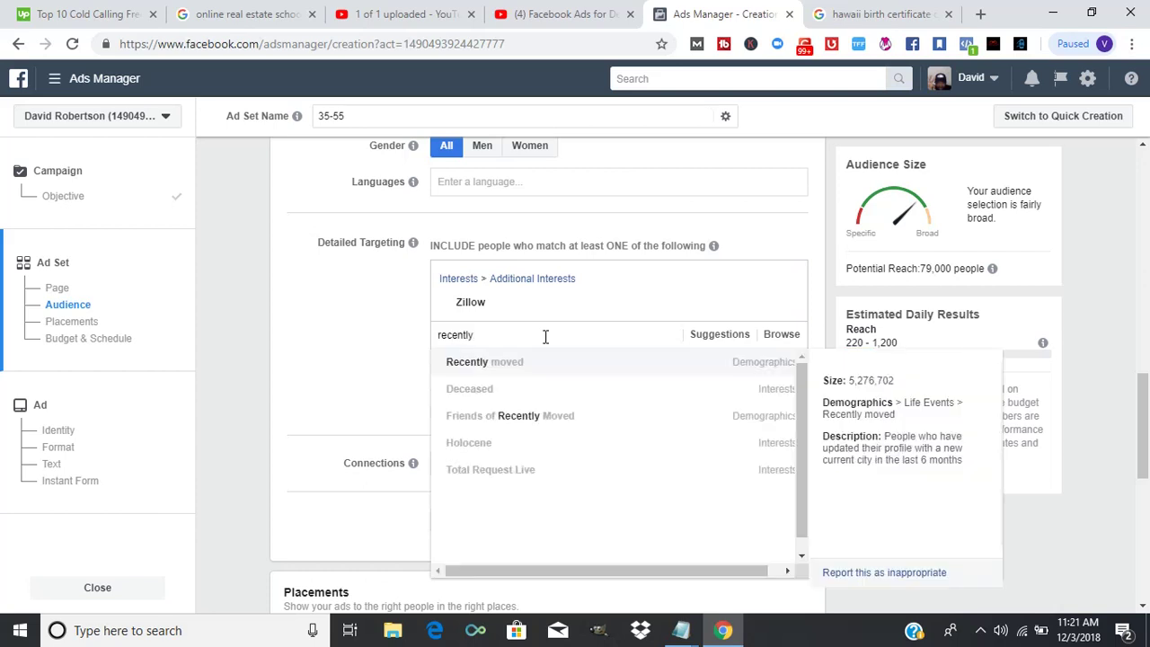
{"action": "key", "text": "BackSpace"}
{"action": "key", "text": "BackSpace"}
{"action": "key", "text": "BackSpace"}
{"action": "key", "text": "BackSpace"}
{"action": "key", "text": "BackSpace"}
{"action": "key", "text": "BackSpace"}
{"action": "type", "text": "most likely to"}
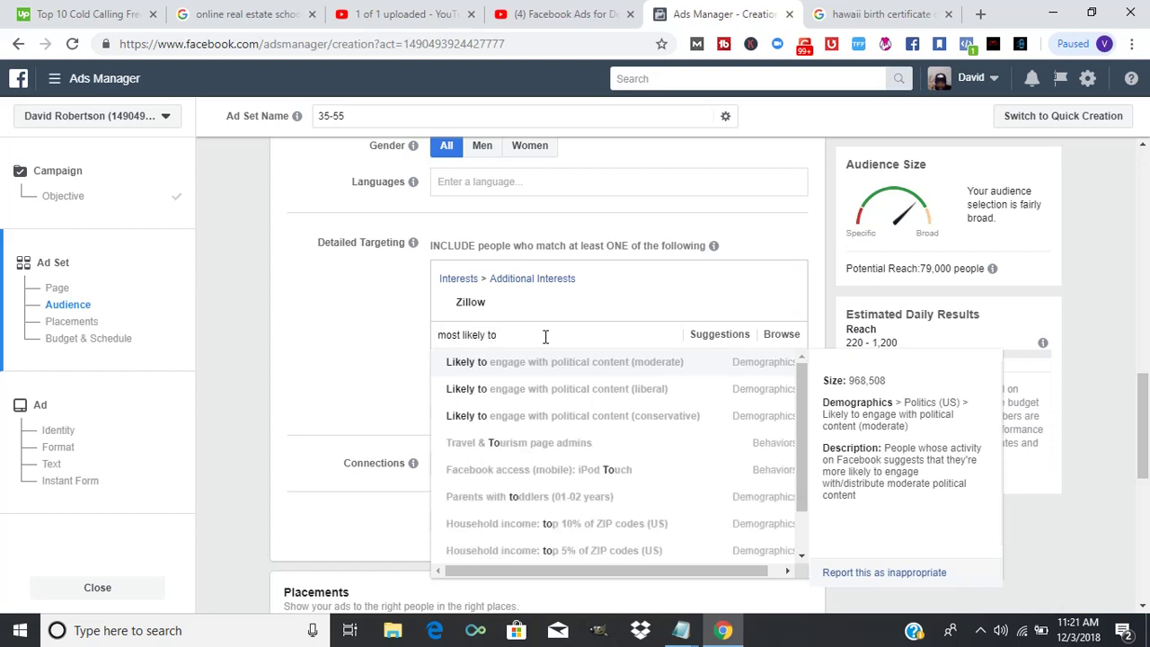
{"action": "key", "text": "BackSpace"}
{"action": "key", "text": "BackSpace"}
{"action": "key", "text": "BackSpace"}
{"action": "key", "text": "BackSpace"}
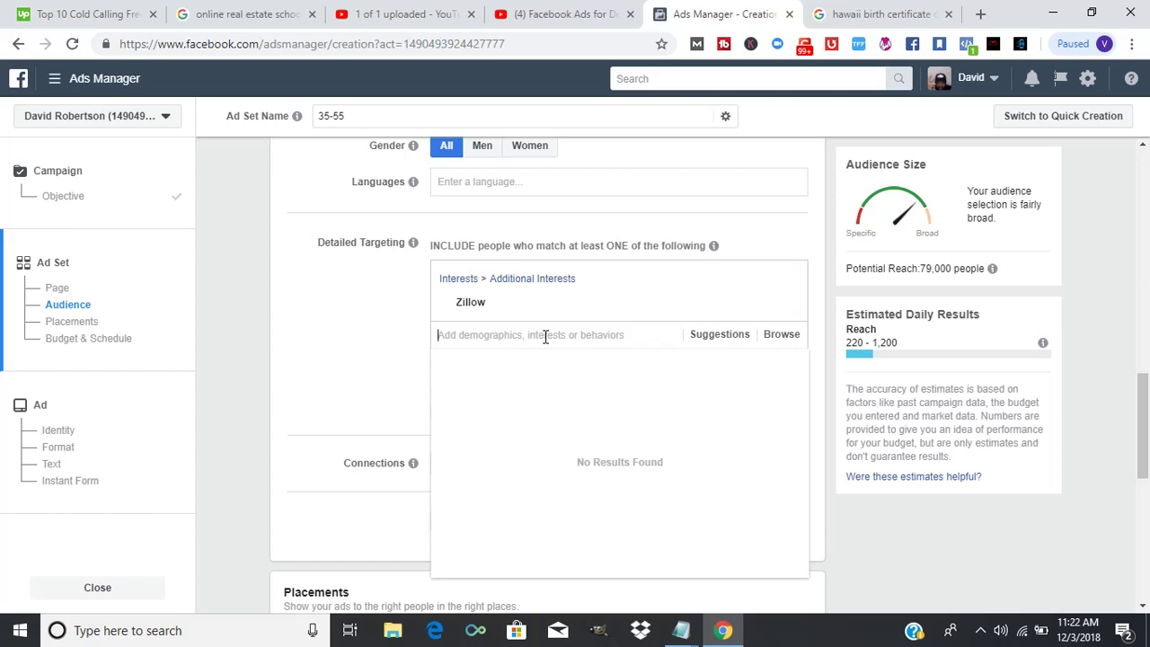
{"action": "type", "text": "business"}
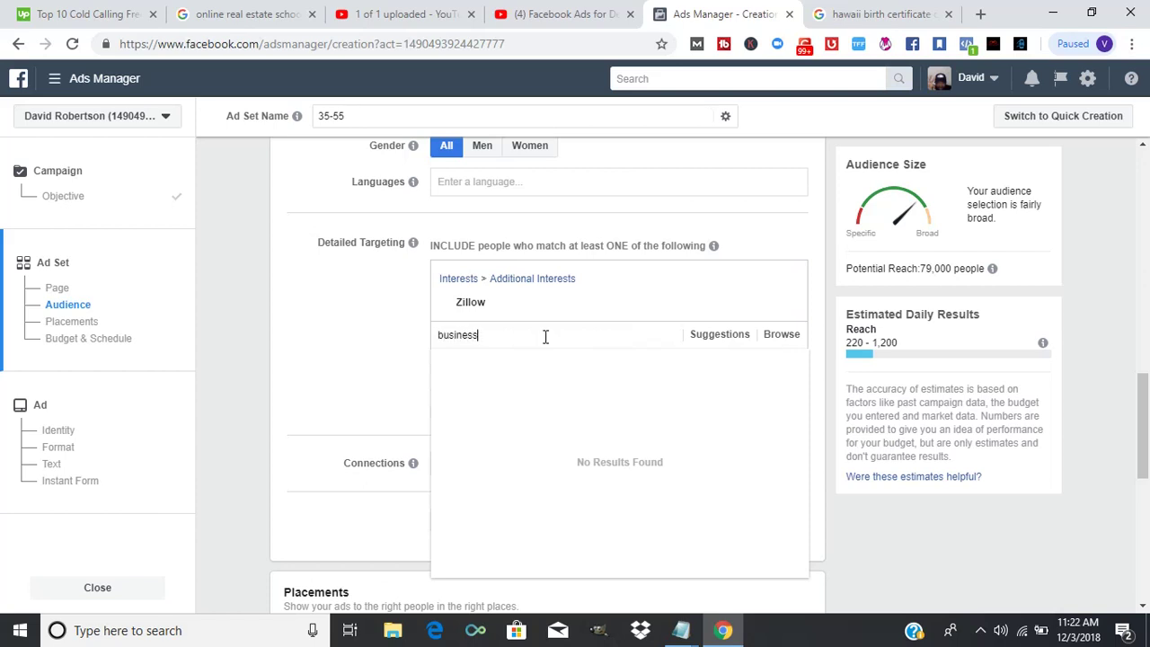
{"action": "type", "text": " ow"}
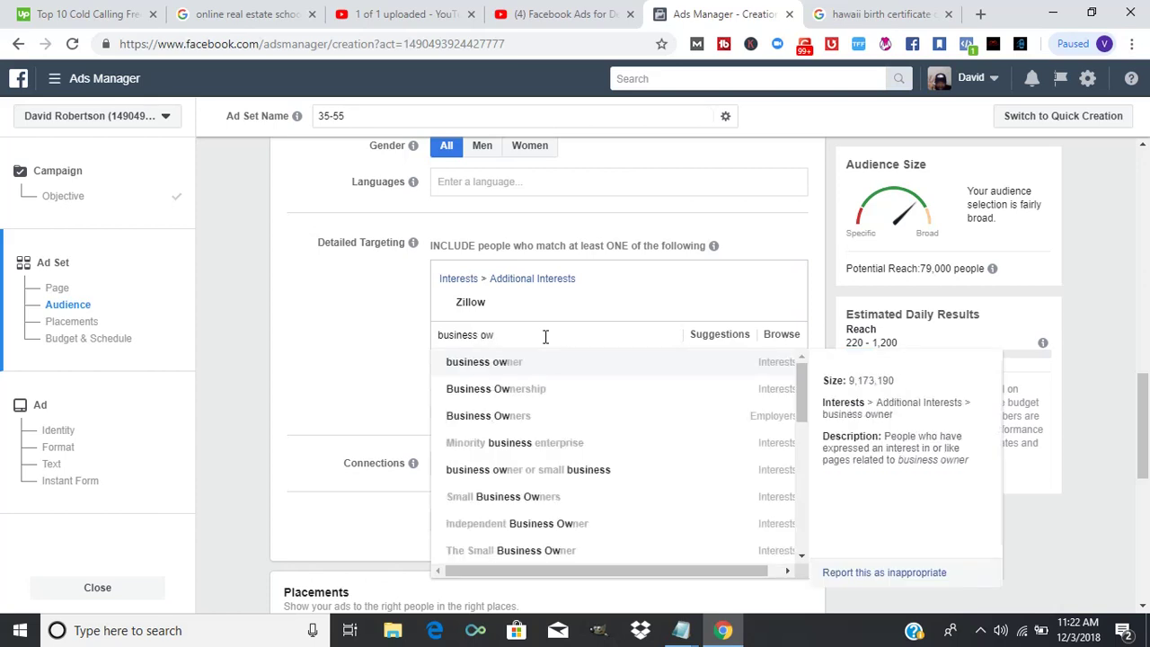
{"action": "left_click", "coordinate": [689, 364]}
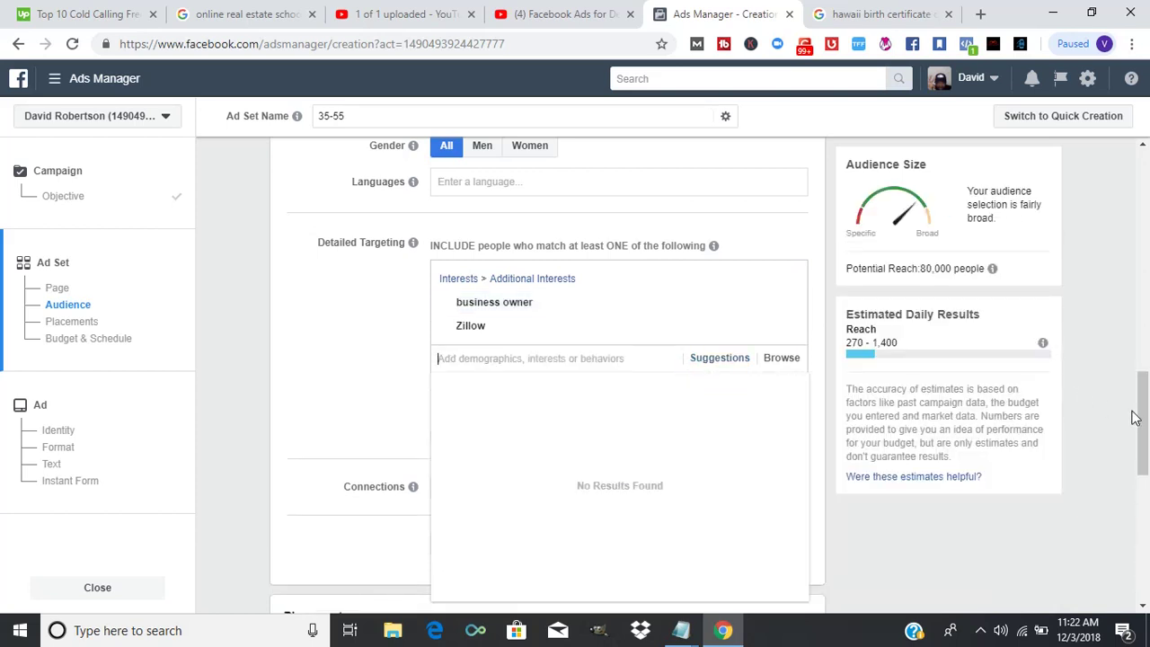
{"action": "scroll", "coordinate": [1142, 425], "scroll_direction": "up", "scroll_amount": 2}
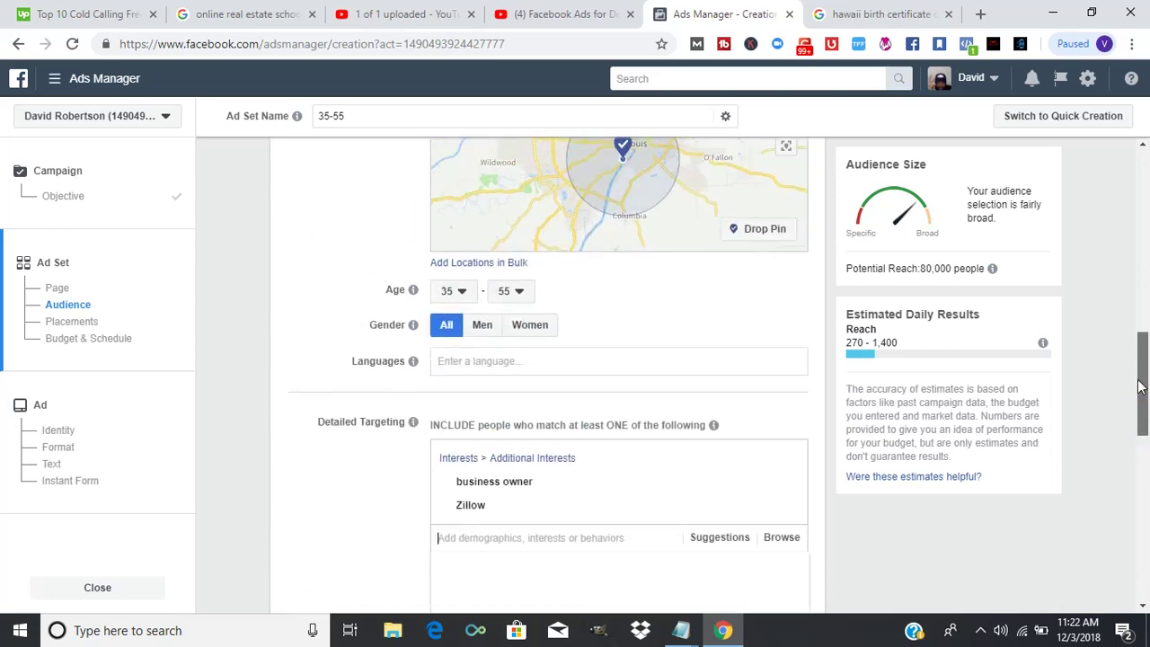
{"action": "scroll", "coordinate": [1137, 428], "scroll_direction": "down", "scroll_amount": 2}
{"action": "left_click_drag", "start_coordinate": [1137, 428], "coordinate": [1137, 431]}
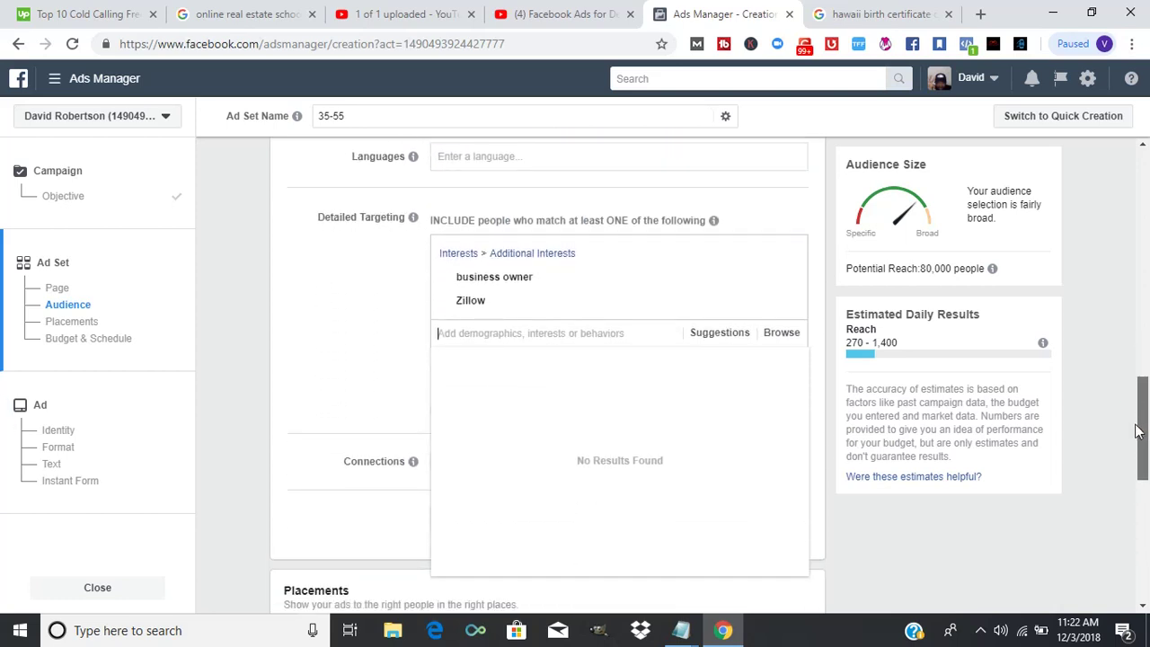
{"action": "left_click_drag", "start_coordinate": [1135, 431], "coordinate": [1137, 453]}
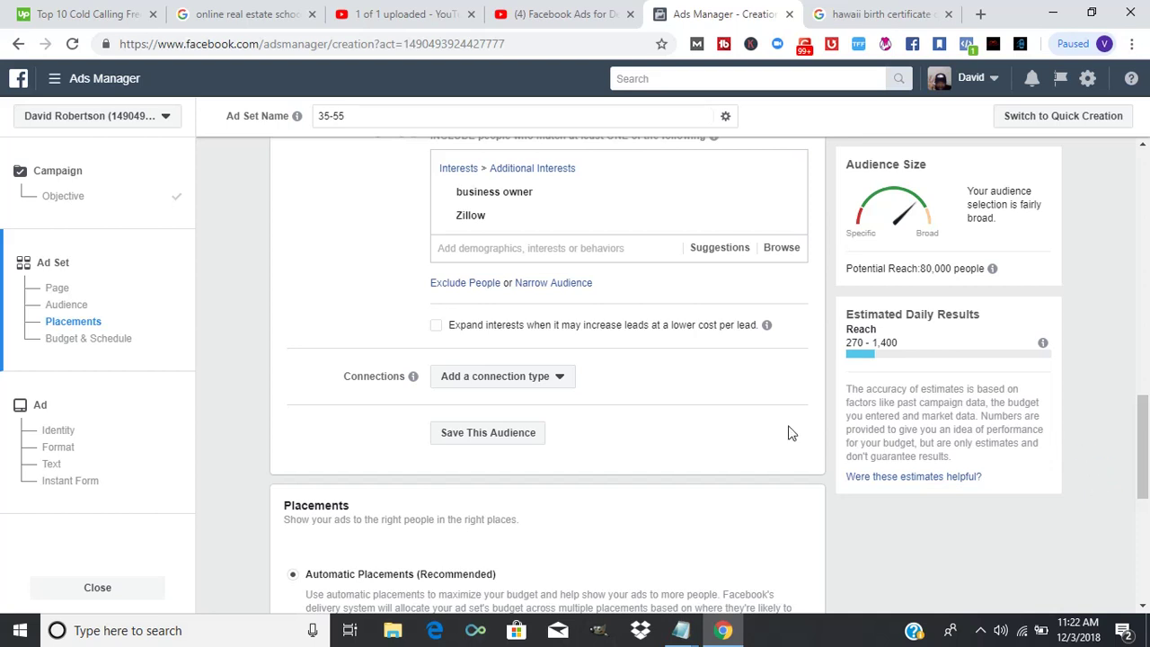
{"action": "left_click", "coordinate": [550, 381]}
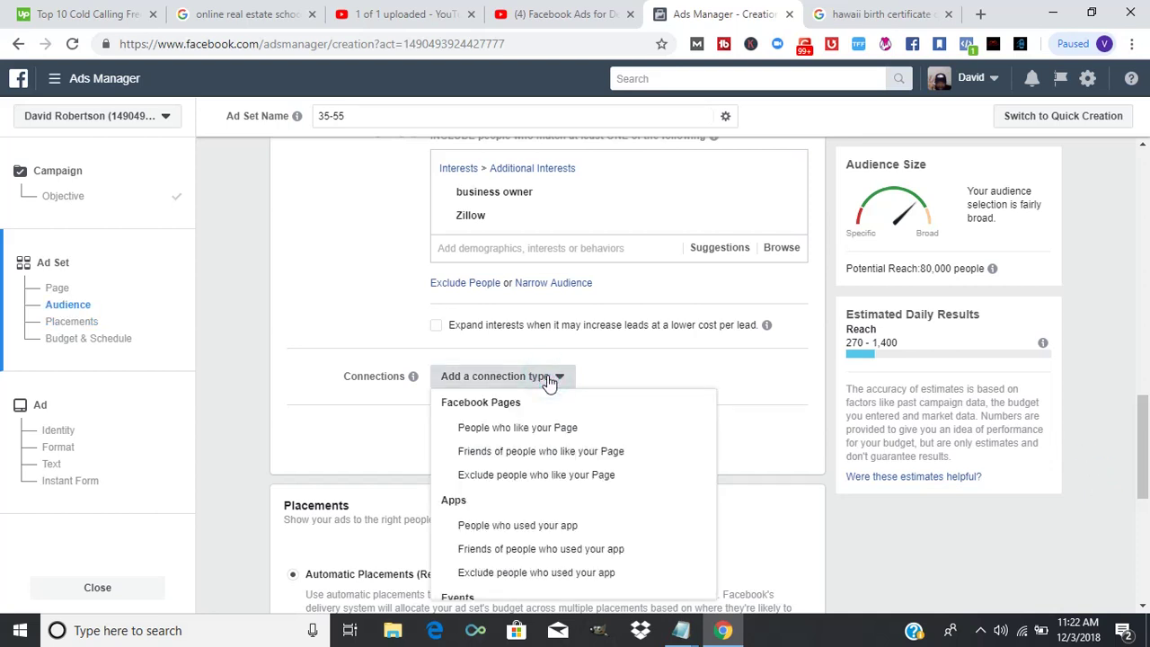
{"action": "left_click", "coordinate": [346, 324]}
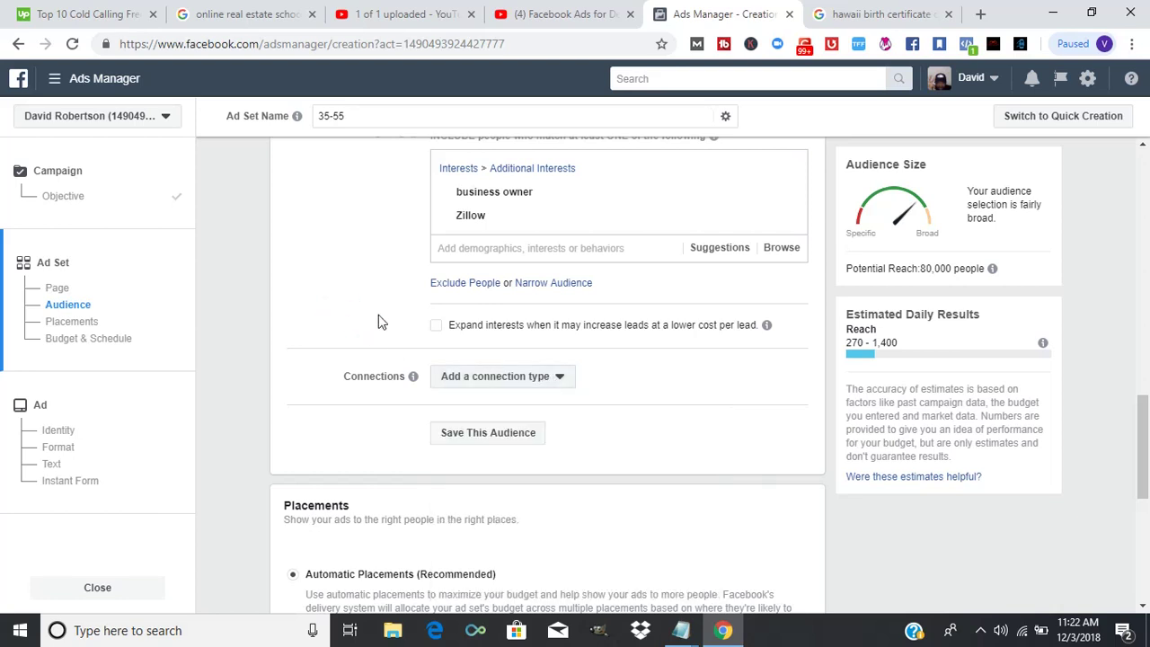
{"action": "left_click", "coordinate": [465, 284]}
Exclude people with the Realtor and Real Estate Agent/Broker job titles.
{"action": "left_click", "coordinate": [493, 334]}
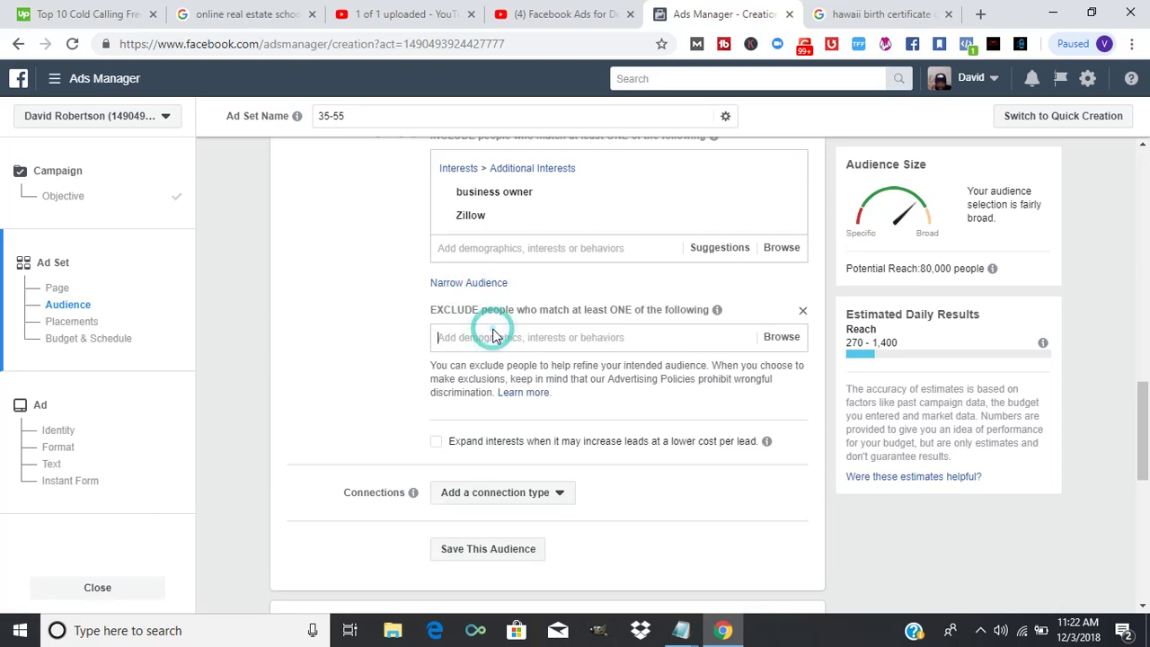
{"action": "type", "text": "realtor"}
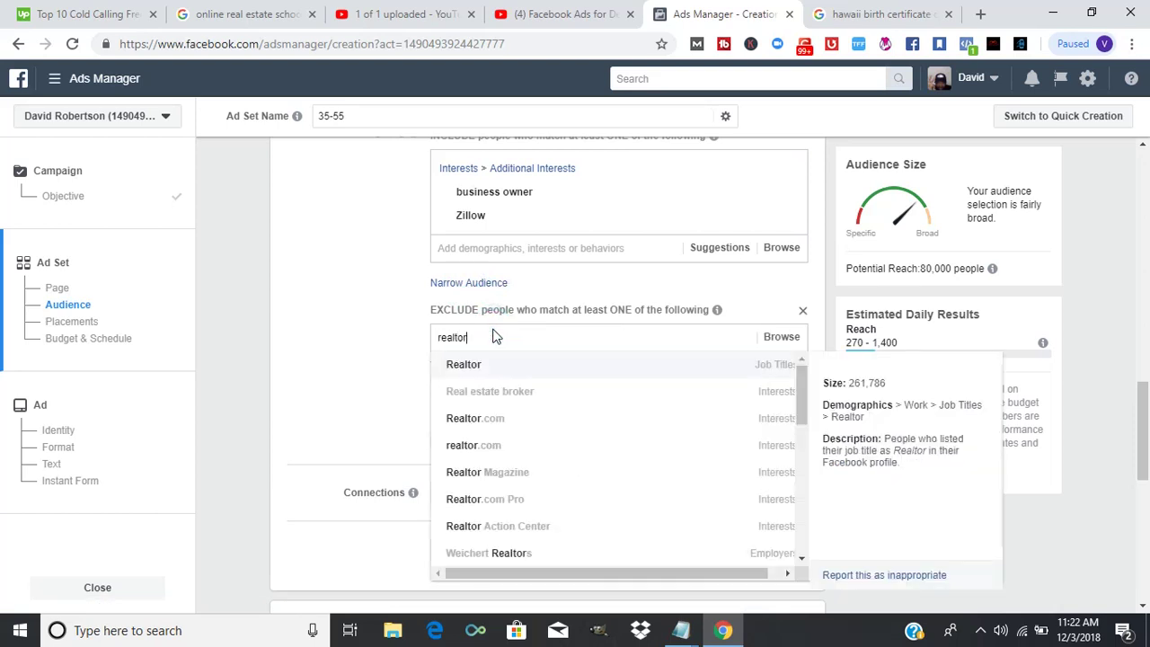
{"action": "left_click", "coordinate": [540, 364]}
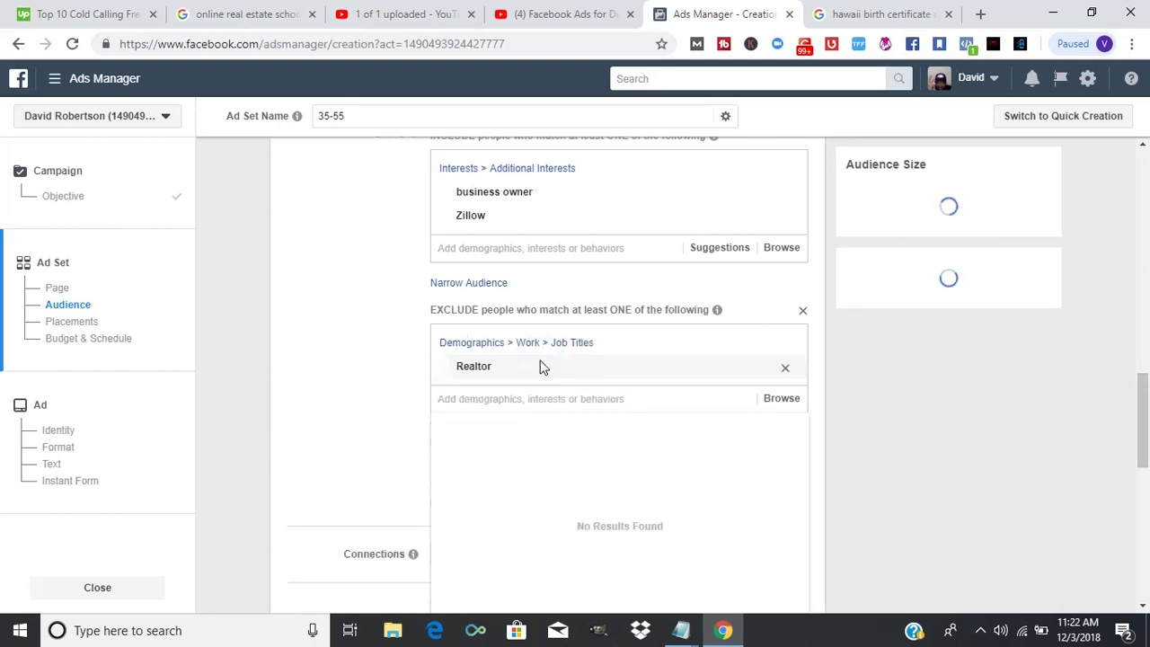
{"action": "type", "text": "real estate agent"}
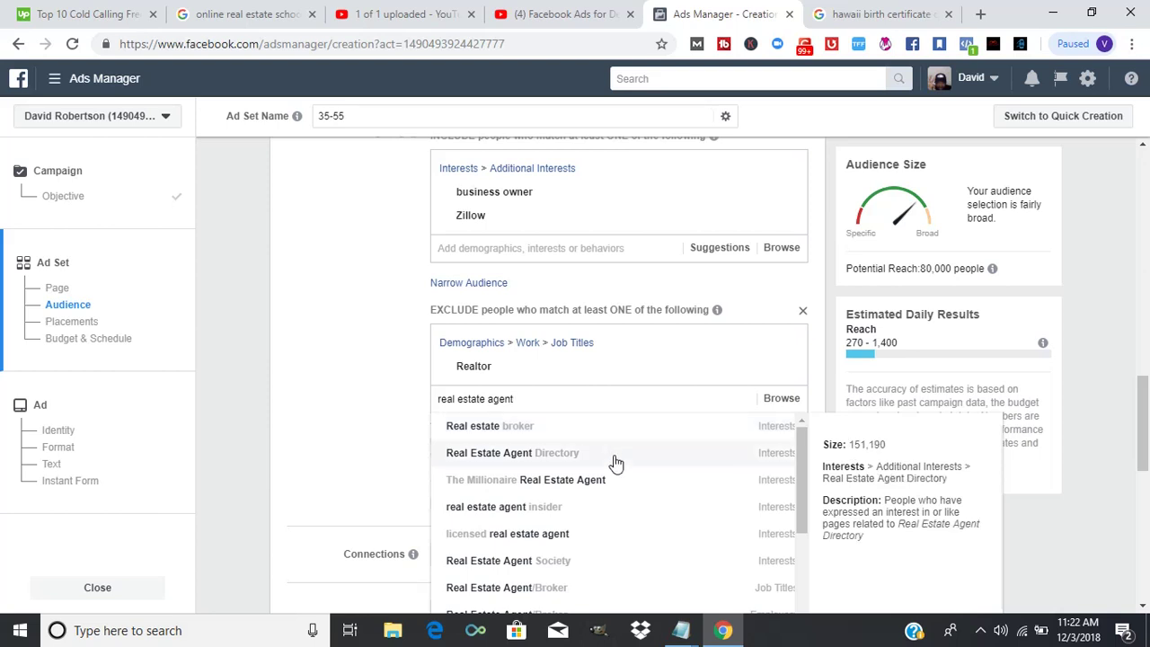
{"action": "left_click", "coordinate": [730, 599]}
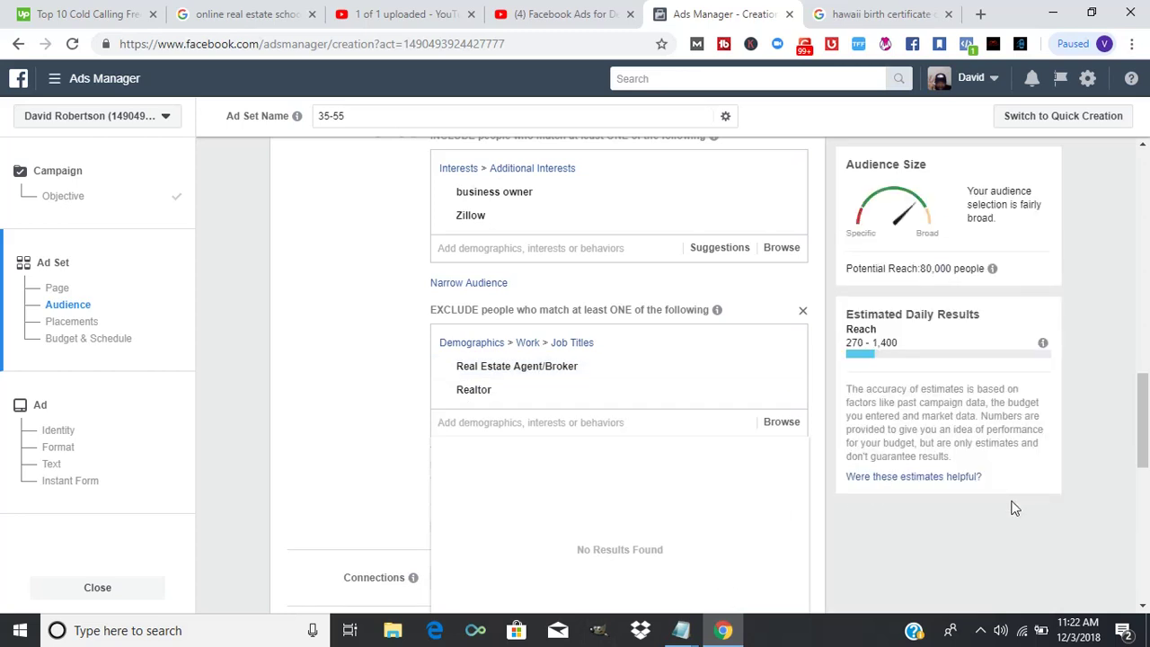
{"action": "left_click_drag", "start_coordinate": [1143, 426], "coordinate": [1144, 492]}
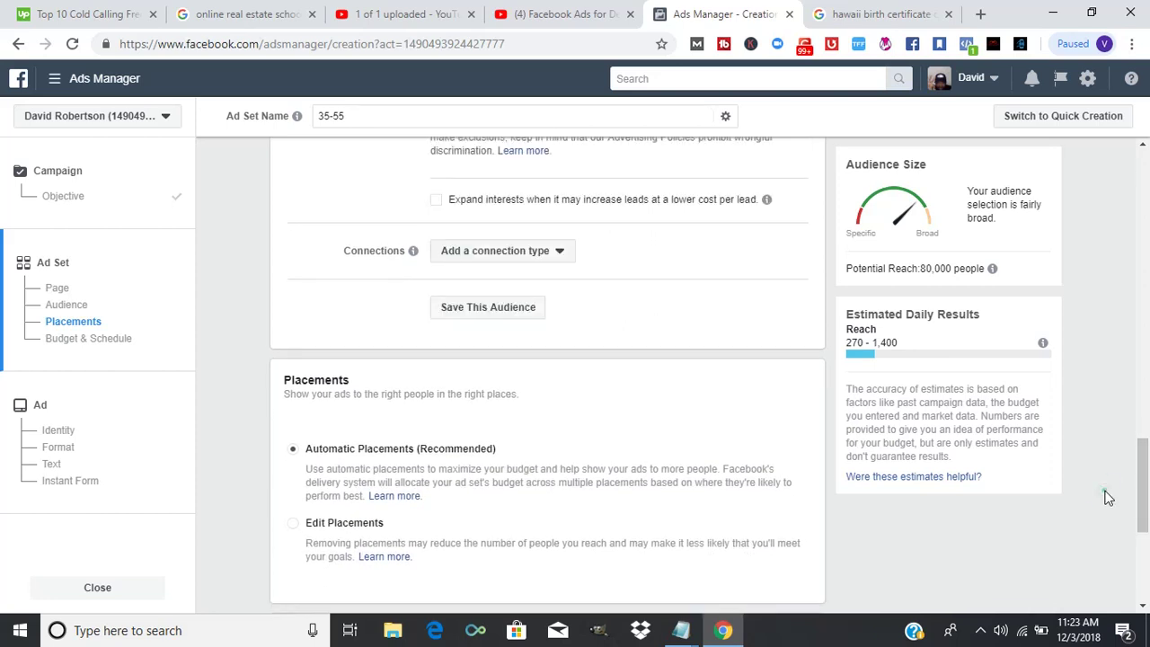
Use Edit Placements to uncheck Instagram Stories, Instagram Feed, Facebook Stories and Instant Articles.
{"action": "scroll", "coordinate": [897, 267], "scroll_direction": "down", "scroll_amount": 2}
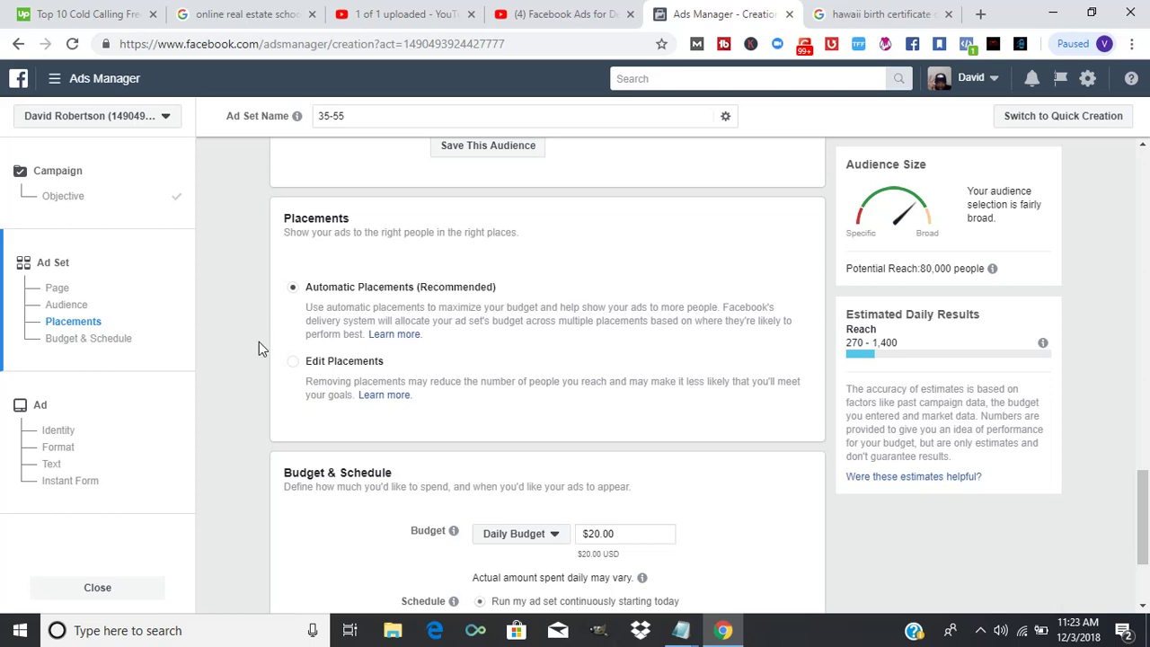
{"action": "left_click", "coordinate": [292, 362]}
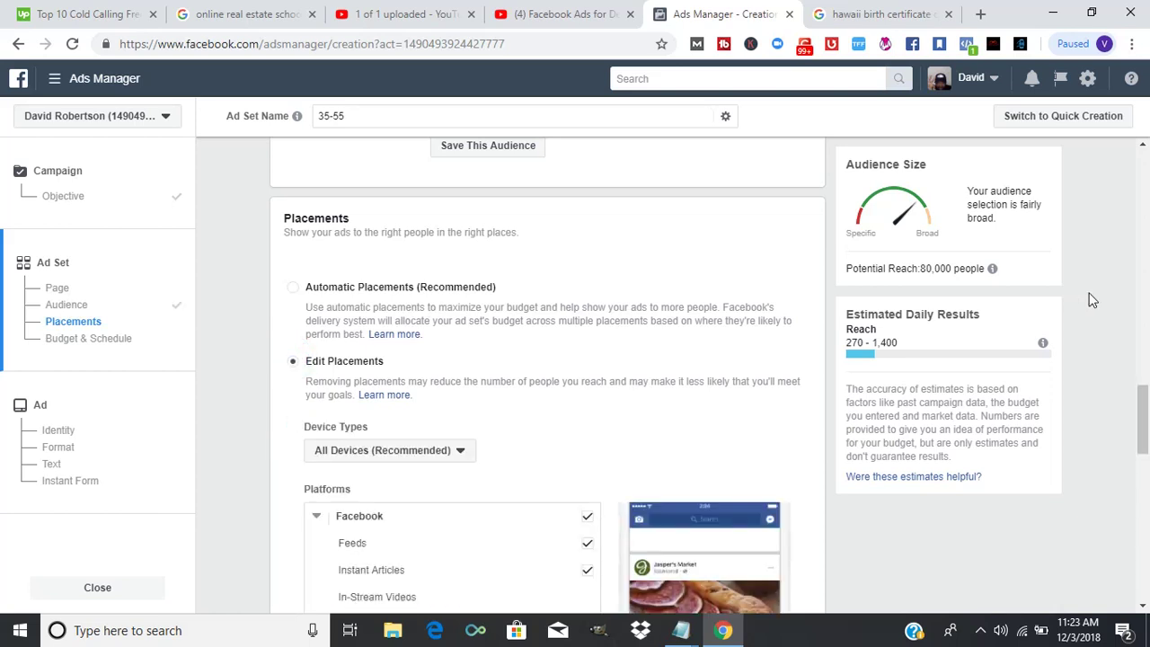
{"action": "left_click_drag", "start_coordinate": [1145, 416], "coordinate": [1145, 458]}
{"action": "scroll", "coordinate": [3, 461], "scroll_direction": "down", "scroll_amount": 2}
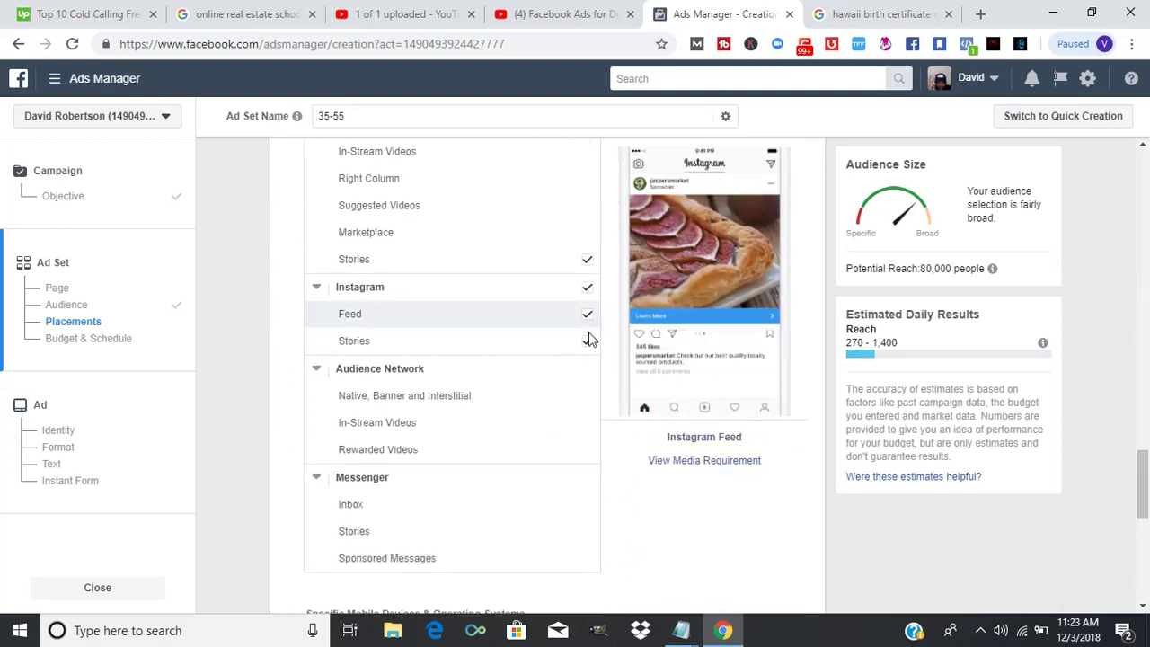
{"action": "left_click", "coordinate": [588, 342]}
{"action": "left_click", "coordinate": [588, 321]}
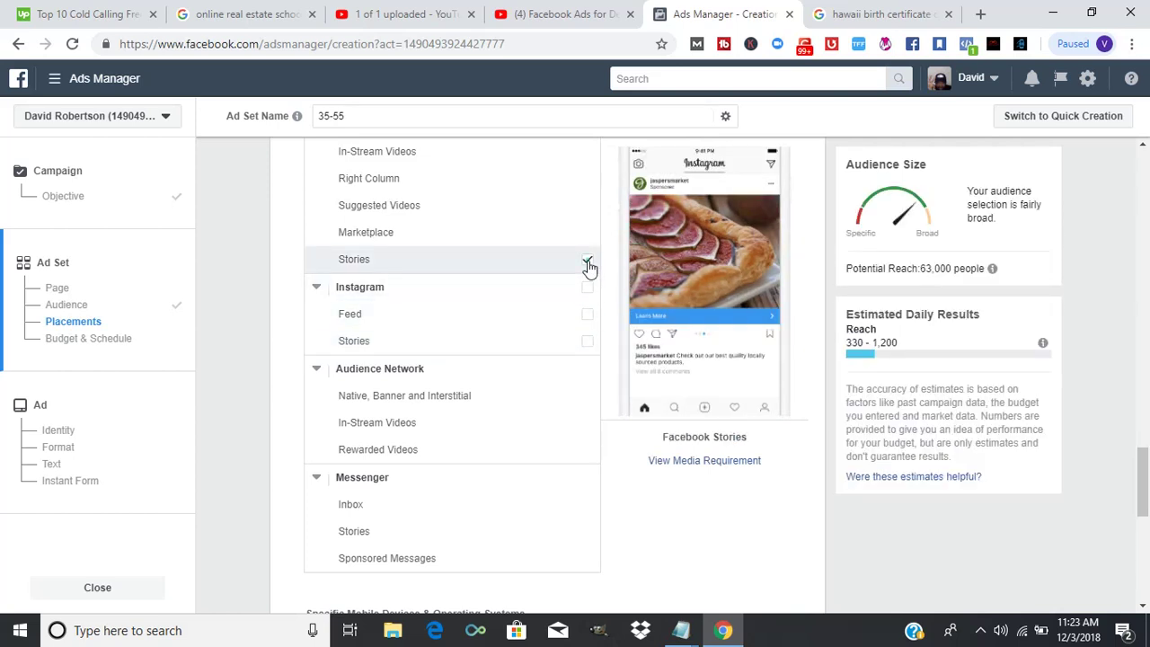
{"action": "left_click", "coordinate": [588, 262]}
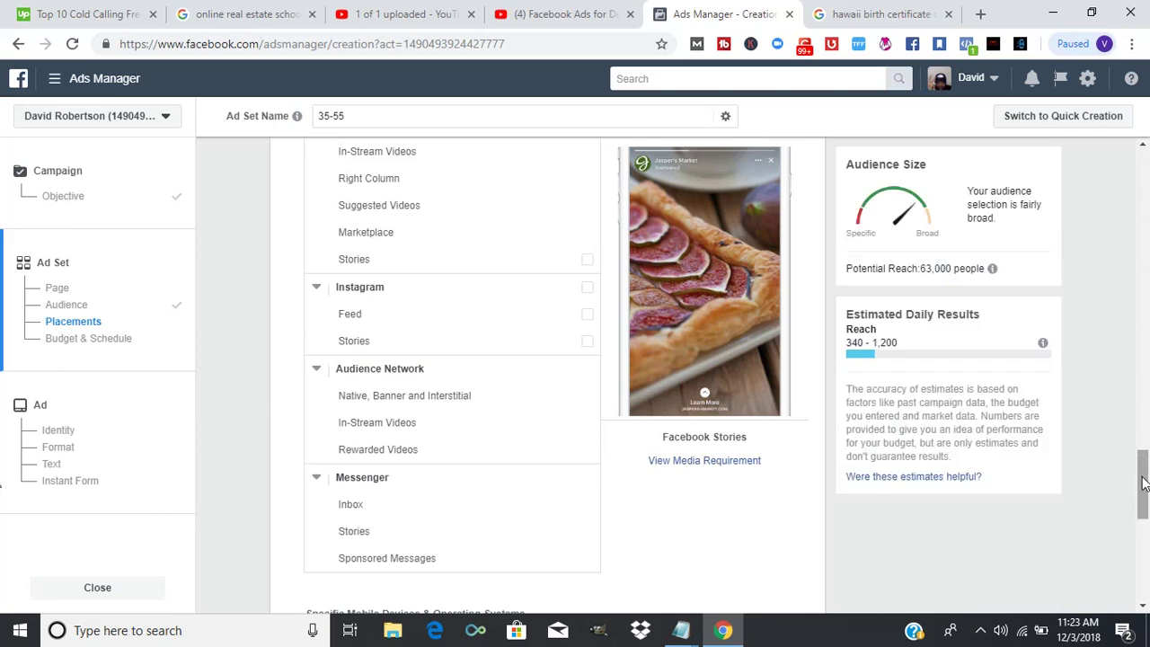
{"action": "left_click_drag", "start_coordinate": [1145, 476], "coordinate": [1145, 440]}
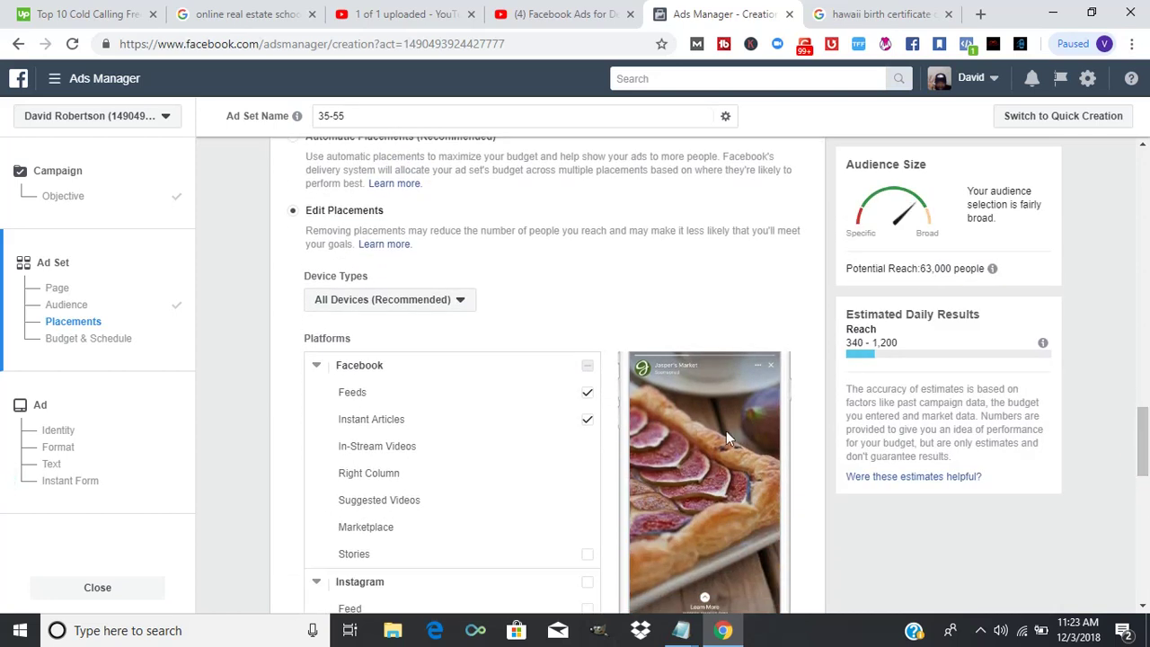
{"action": "left_click", "coordinate": [586, 422]}
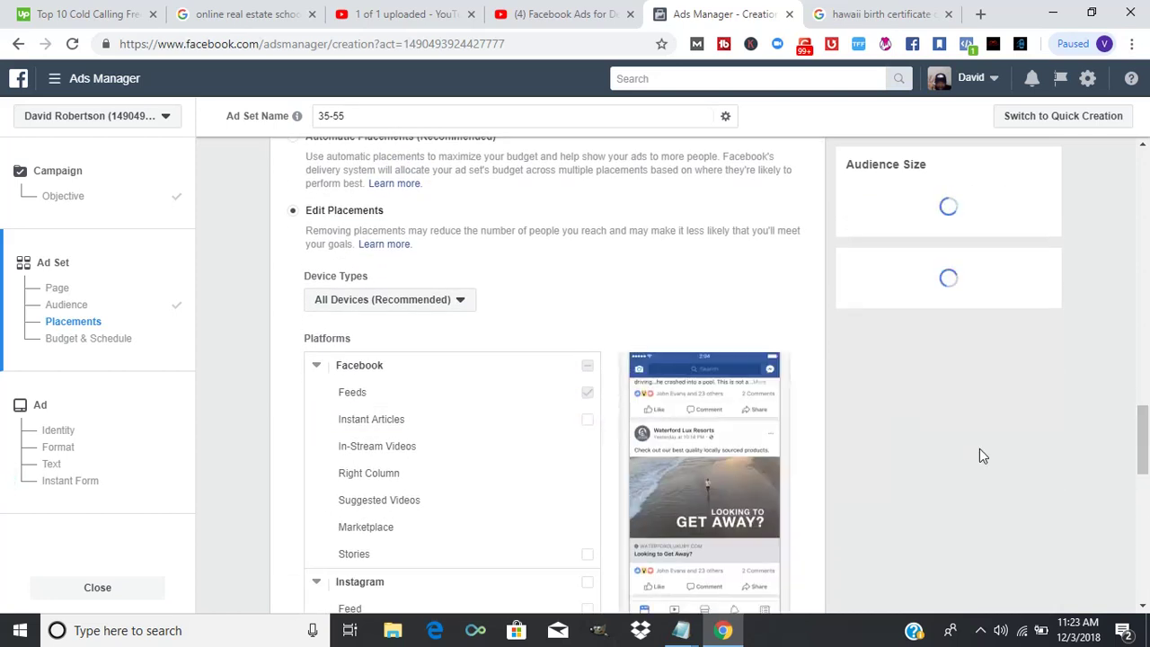
{"action": "left_click_drag", "start_coordinate": [1145, 440], "coordinate": [1145, 549]}
{"action": "left_click_drag", "start_coordinate": [2, 550], "coordinate": [5, 616]}
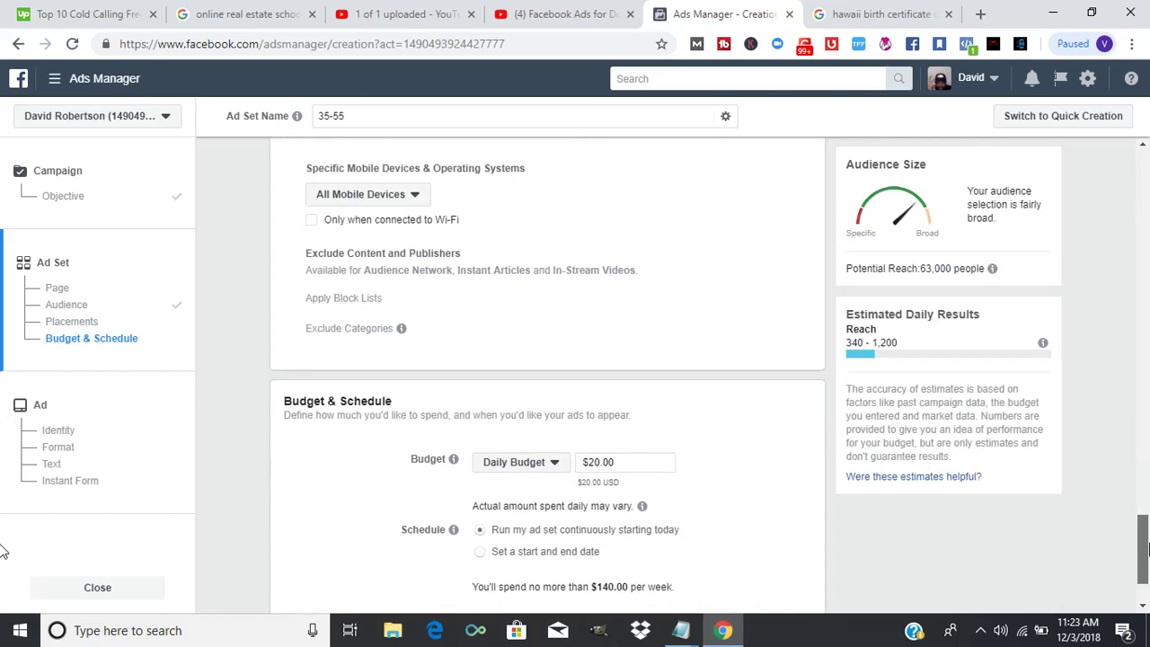
Check 'Only when connected to Wi-Fi' and change the Daily Budget to $5.00.
{"action": "left_click", "coordinate": [311, 222]}
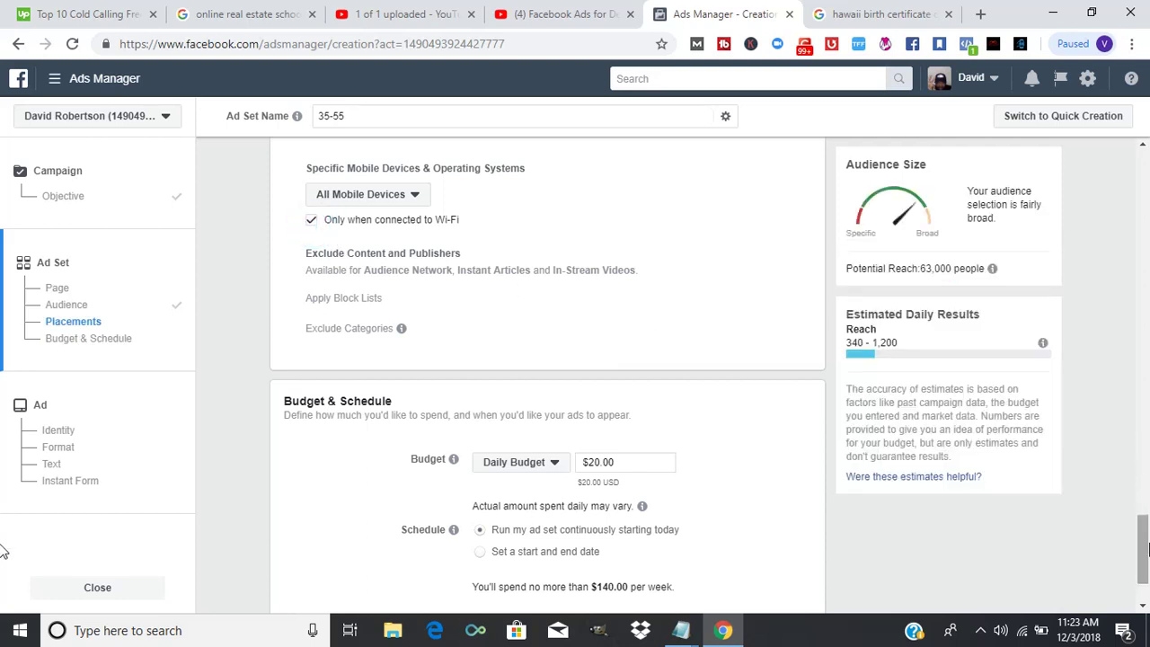
{"action": "scroll", "coordinate": [548, 377], "scroll_direction": "down", "scroll_amount": 2}
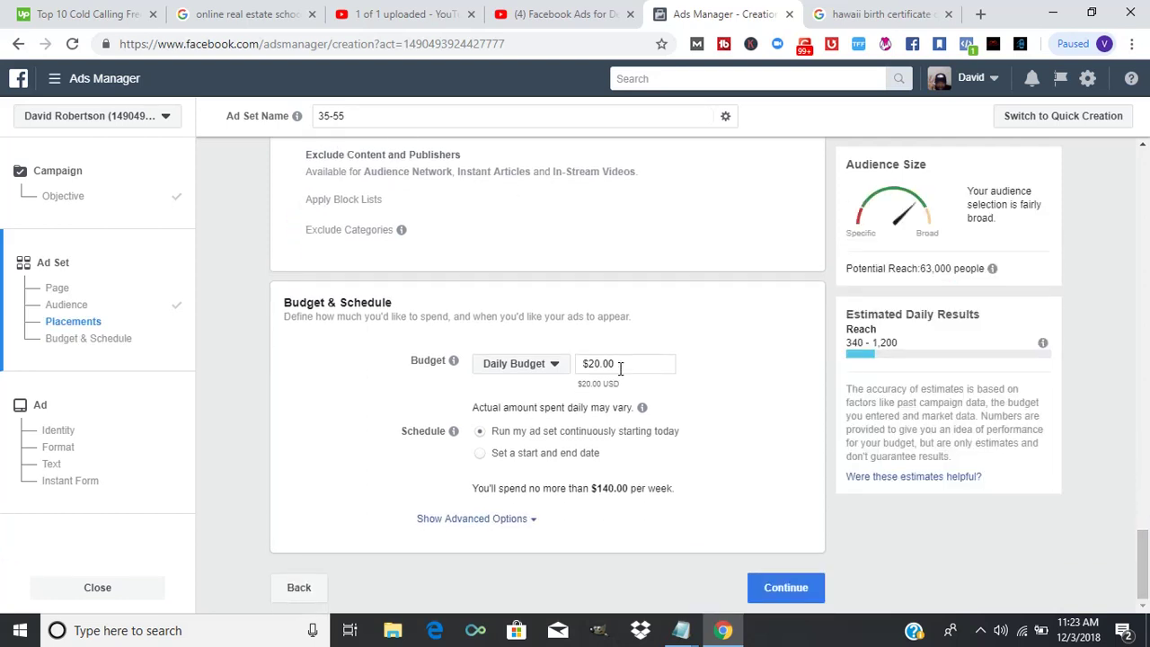
{"action": "left_click", "coordinate": [594, 363]}
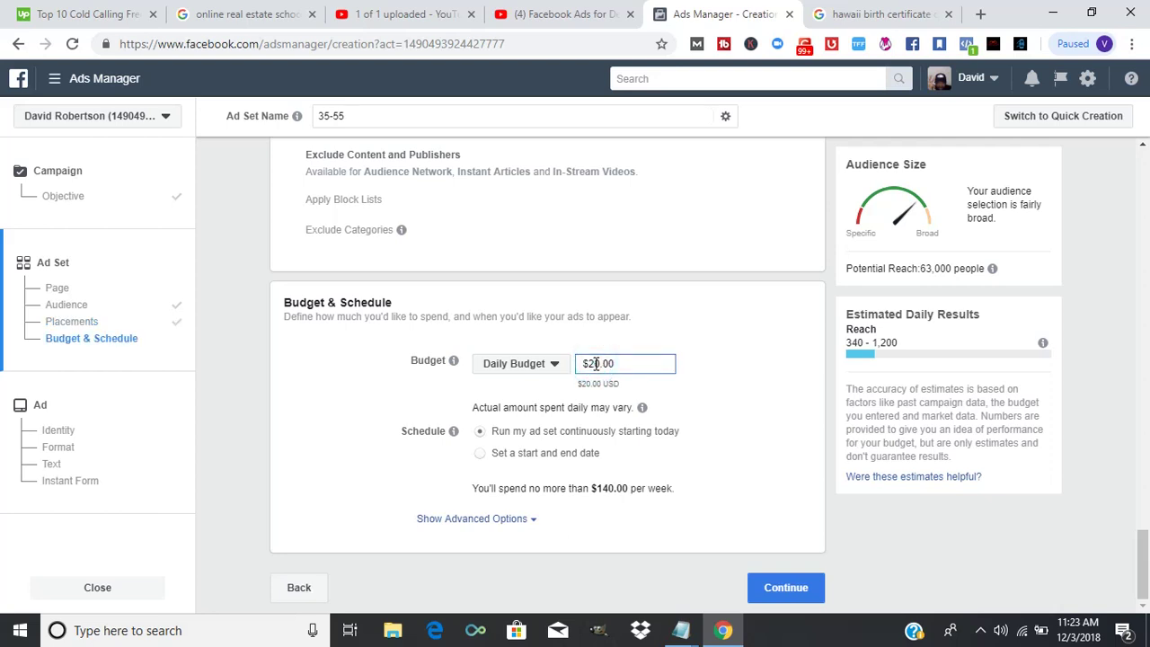
{"action": "key", "text": "BackSpace"}
{"action": "left_click", "coordinate": [594, 362]}
{"action": "left_click", "coordinate": [593, 362]}
{"action": "key", "text": "BackSpace"}
{"action": "type", "text": "5"}
{"action": "left_click", "coordinate": [990, 548]}
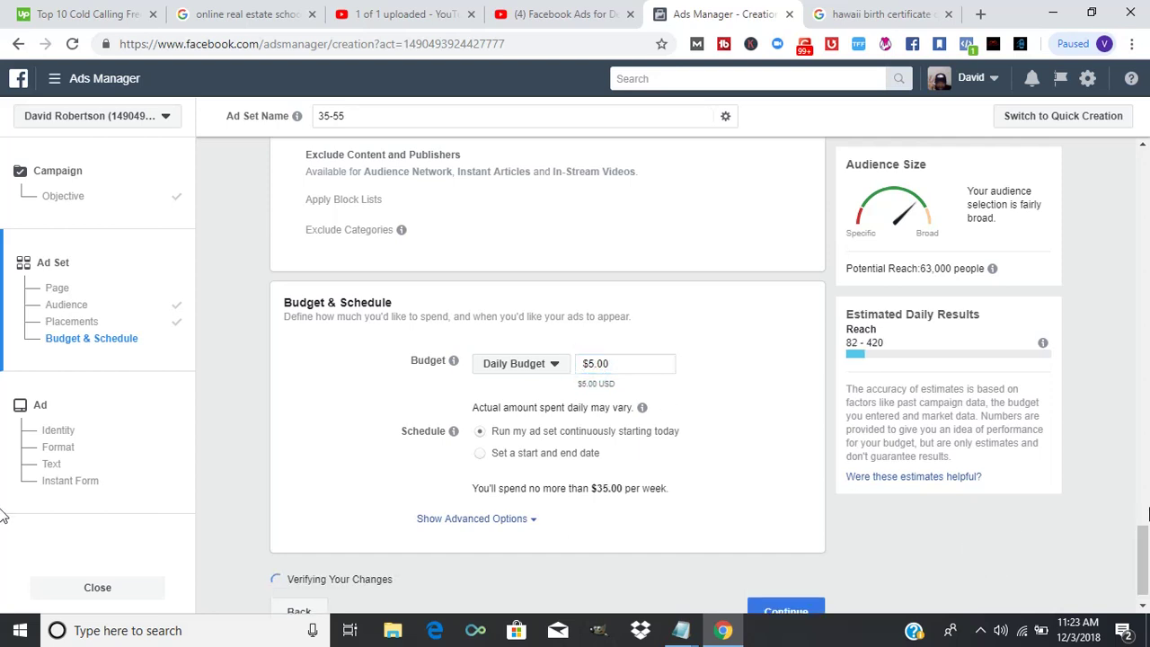
{"action": "left_click_drag", "start_coordinate": [1146, 514], "coordinate": [1144, 444]}
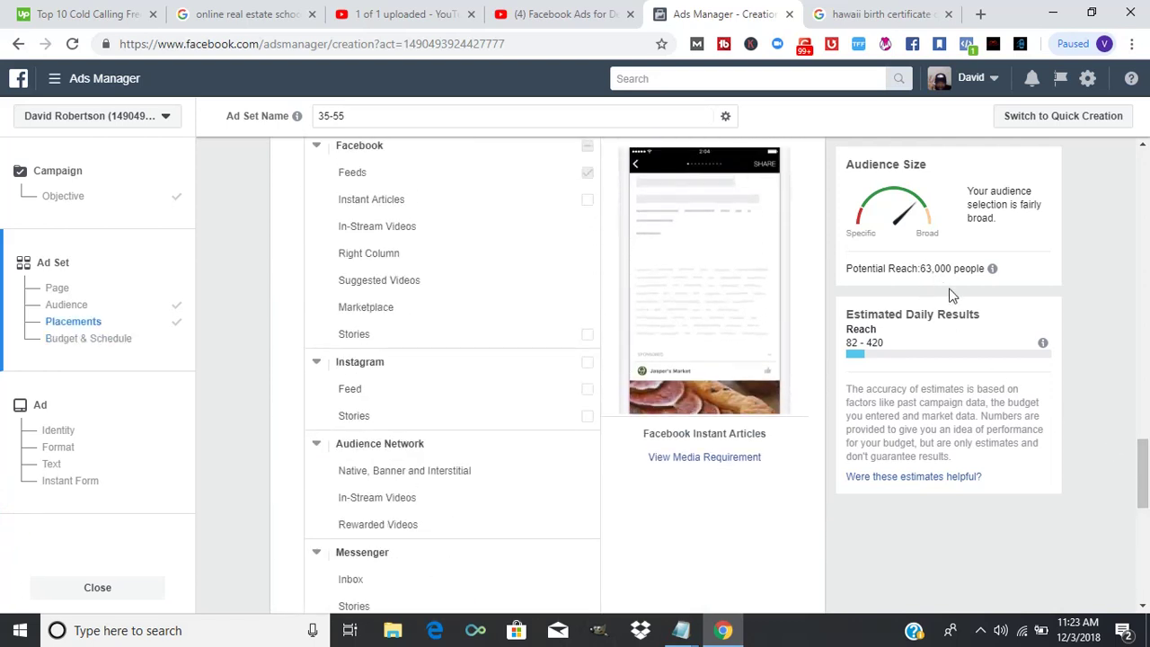
Scroll back up through Placements and Audience, then bring up the 'hawaii birth certificate office' results.
{"action": "left_click_drag", "start_coordinate": [1144, 476], "coordinate": [1145, 436]}
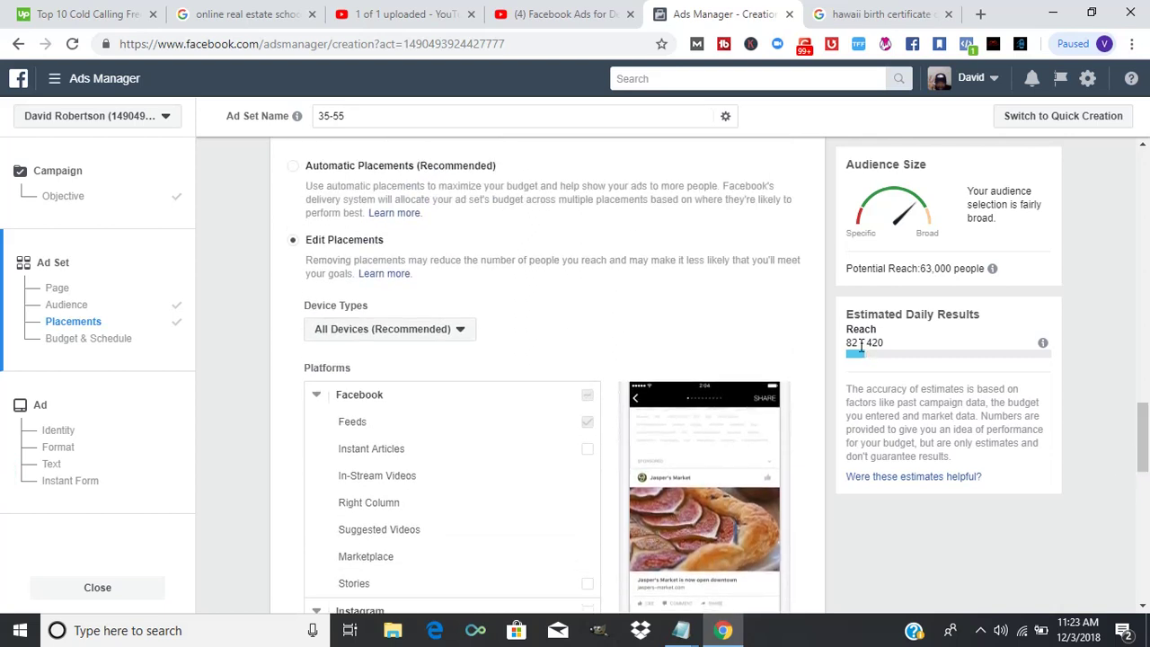
{"action": "left_click_drag", "start_coordinate": [1144, 422], "coordinate": [1146, 229]}
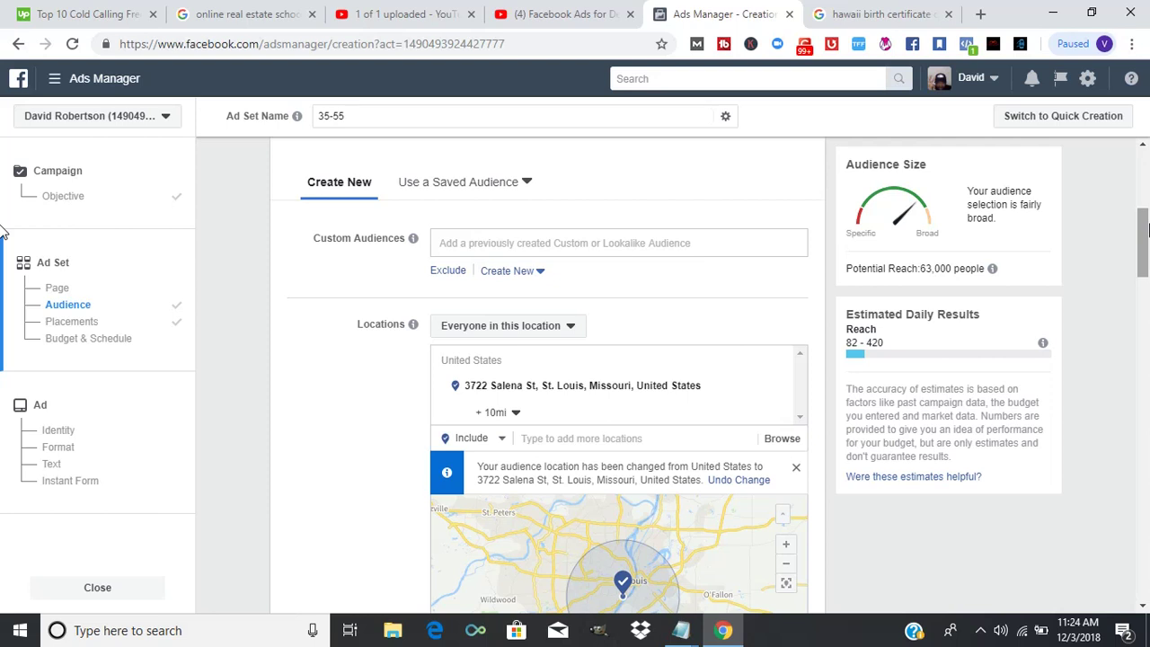
{"action": "left_click_drag", "start_coordinate": [1146, 230], "coordinate": [1146, 160]}
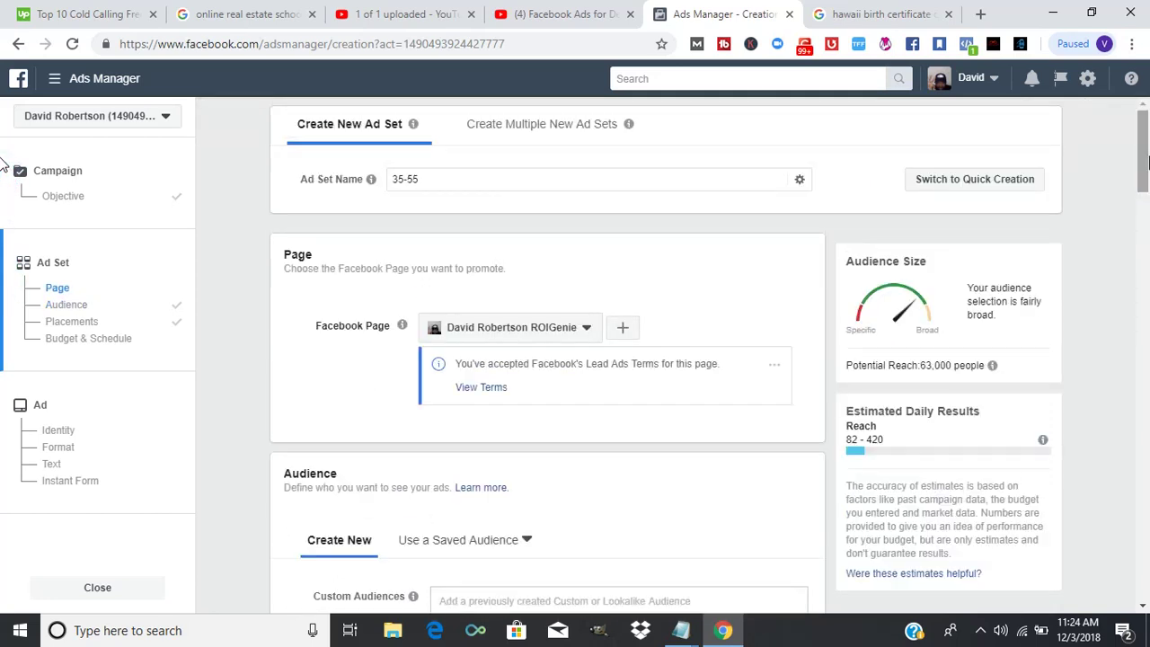
{"action": "left_click", "coordinate": [884, 14]}
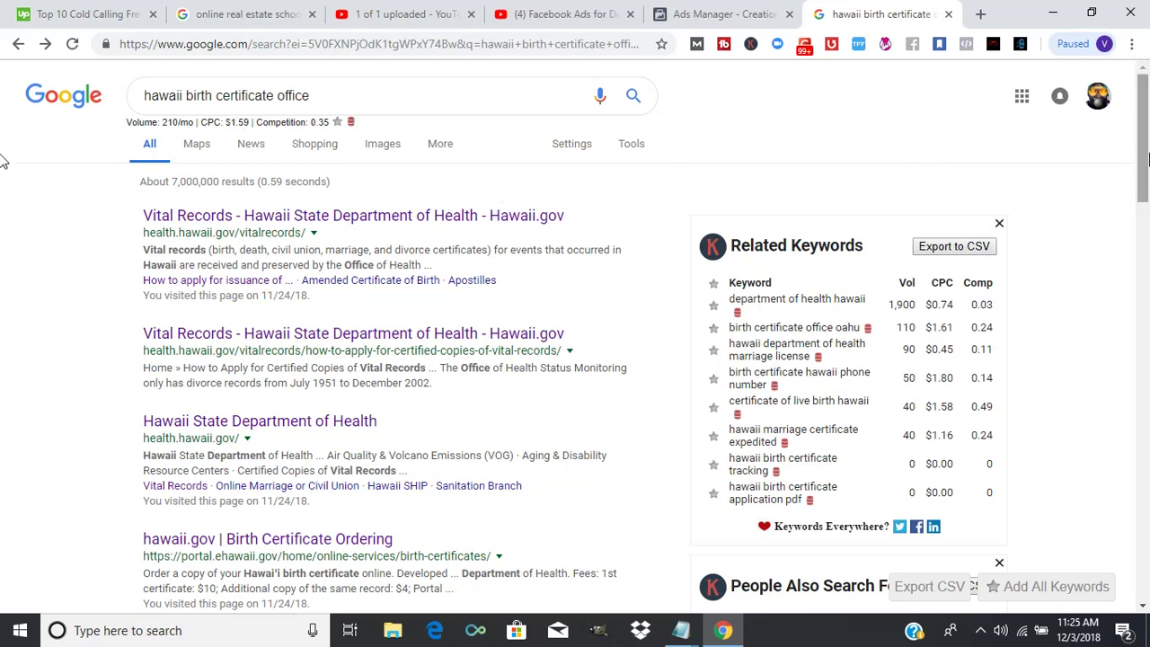
{"action": "scroll", "coordinate": [4, 153], "scroll_direction": "down", "scroll_amount": 2}
{"action": "scroll", "coordinate": [4, 152], "scroll_direction": "up", "scroll_amount": 1}
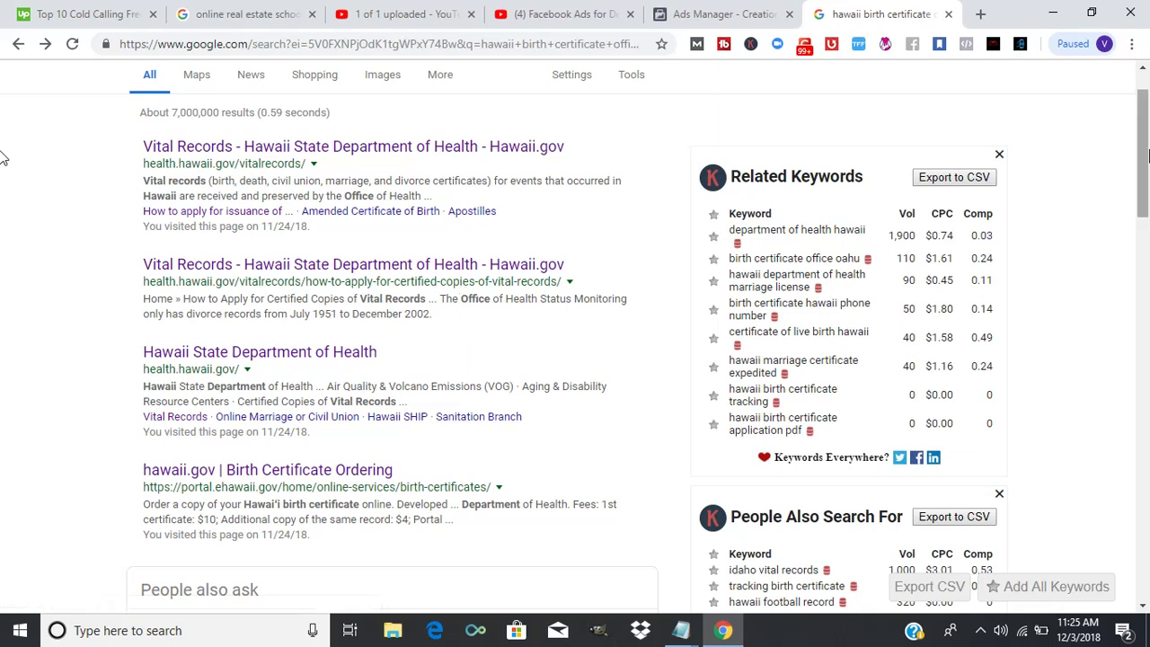
{"action": "scroll", "coordinate": [4, 179], "scroll_direction": "down", "scroll_amount": 3}
{"action": "left_click_drag", "start_coordinate": [1147, 216], "coordinate": [1147, 132]}
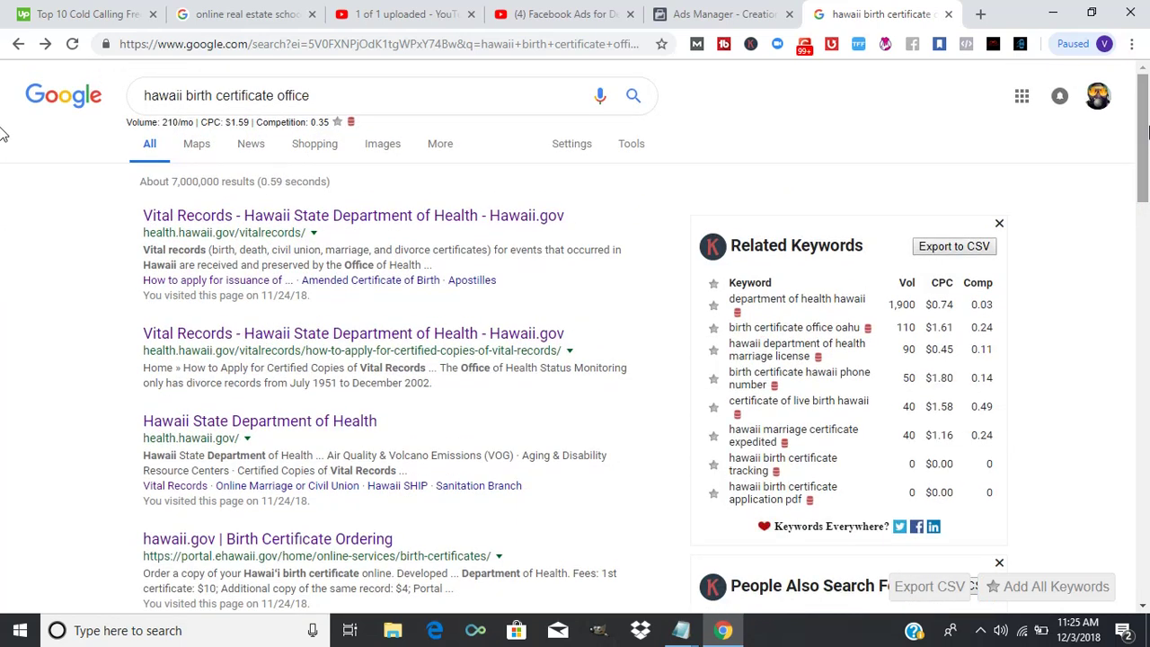
{"action": "left_click_drag", "start_coordinate": [1147, 132], "coordinate": [1147, 163]}
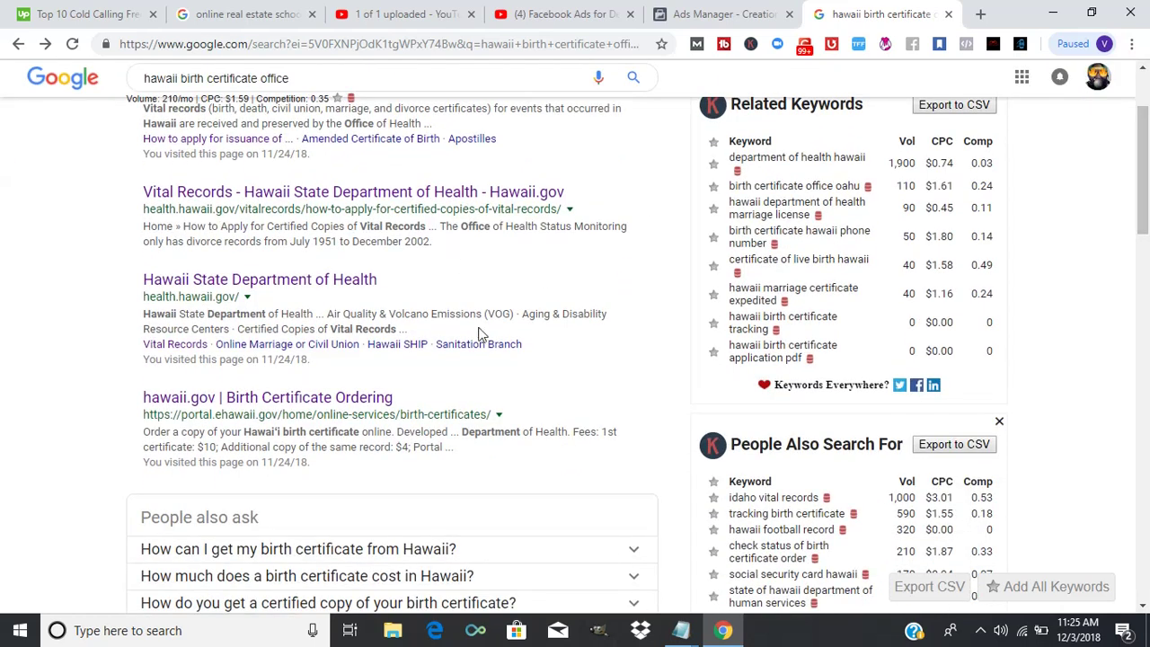
{"action": "left_click_drag", "start_coordinate": [1146, 171], "coordinate": [1148, 145]}
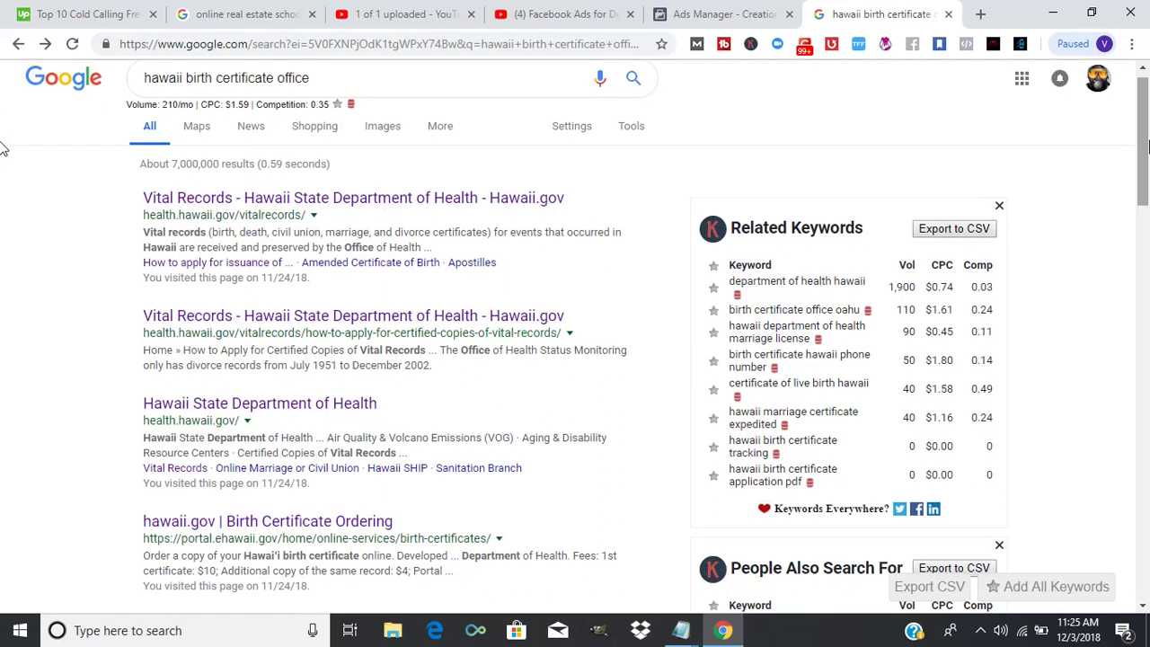
{"action": "left_click_drag", "start_coordinate": [1148, 146], "coordinate": [859, 173]}
{"action": "mouse_move", "coordinate": [1063, 186]}
{"action": "left_mouse_down"}
{"action": "mouse_move", "coordinate": [2, 152]}
{"action": "mouse_move", "coordinate": [3, 442]}
{"action": "mouse_move", "coordinate": [5, 175]}
{"action": "left_mouse_up"}
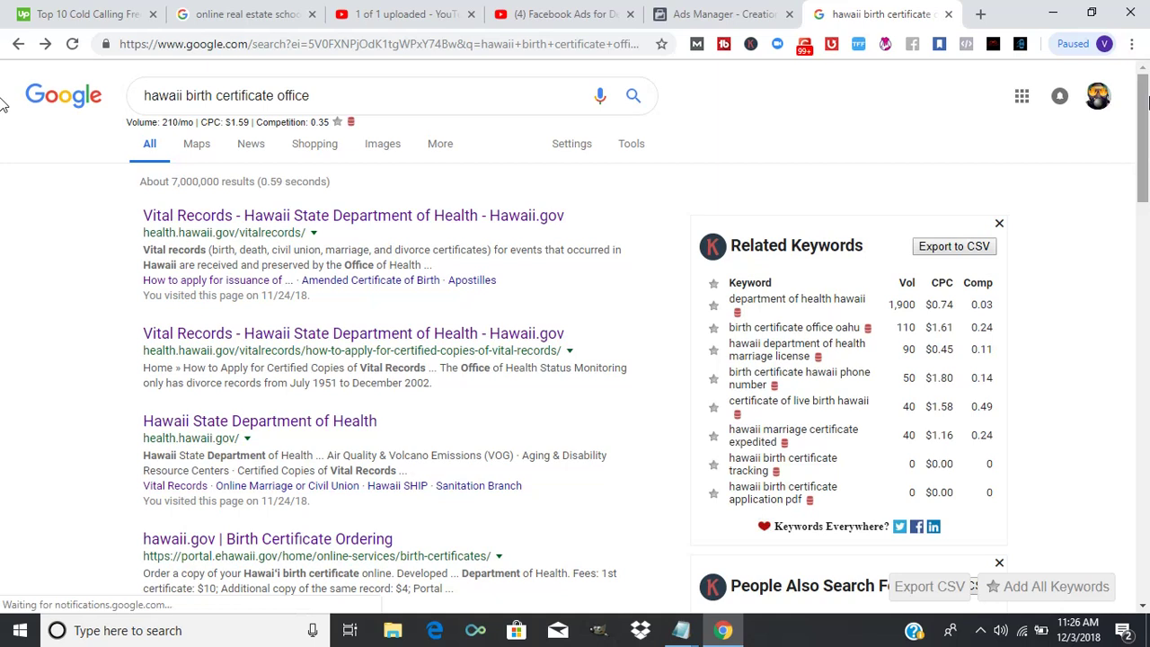
{"action": "scroll", "coordinate": [1147, 116], "scroll_direction": "down", "scroll_amount": 1}
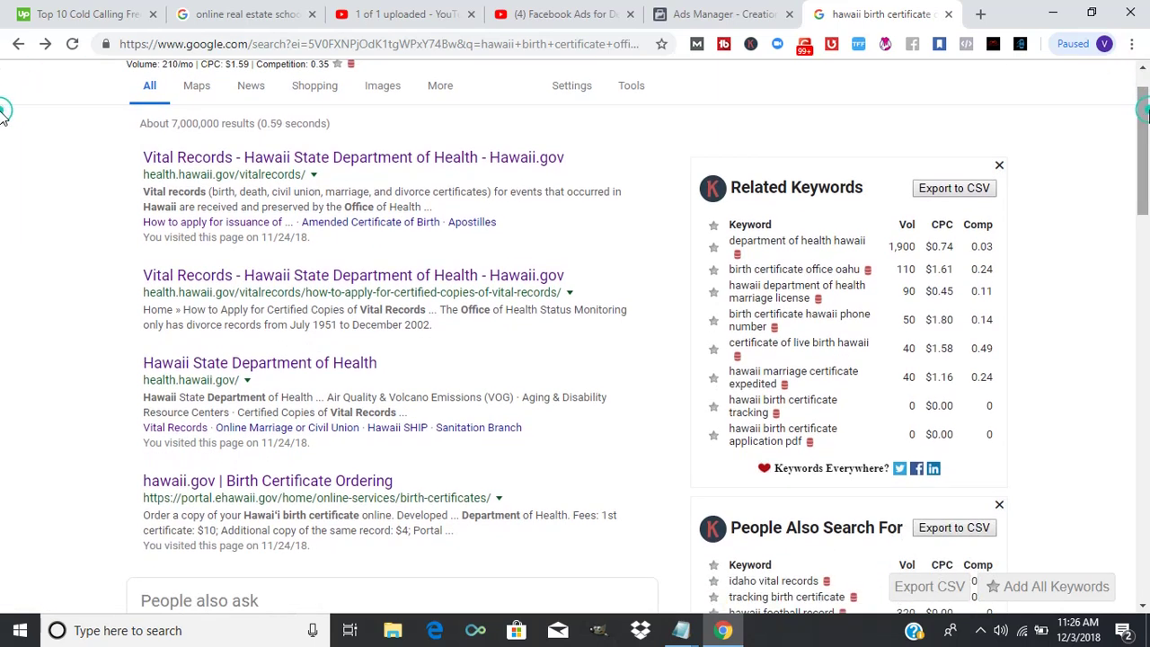
{"action": "left_click", "coordinate": [505, 158]}
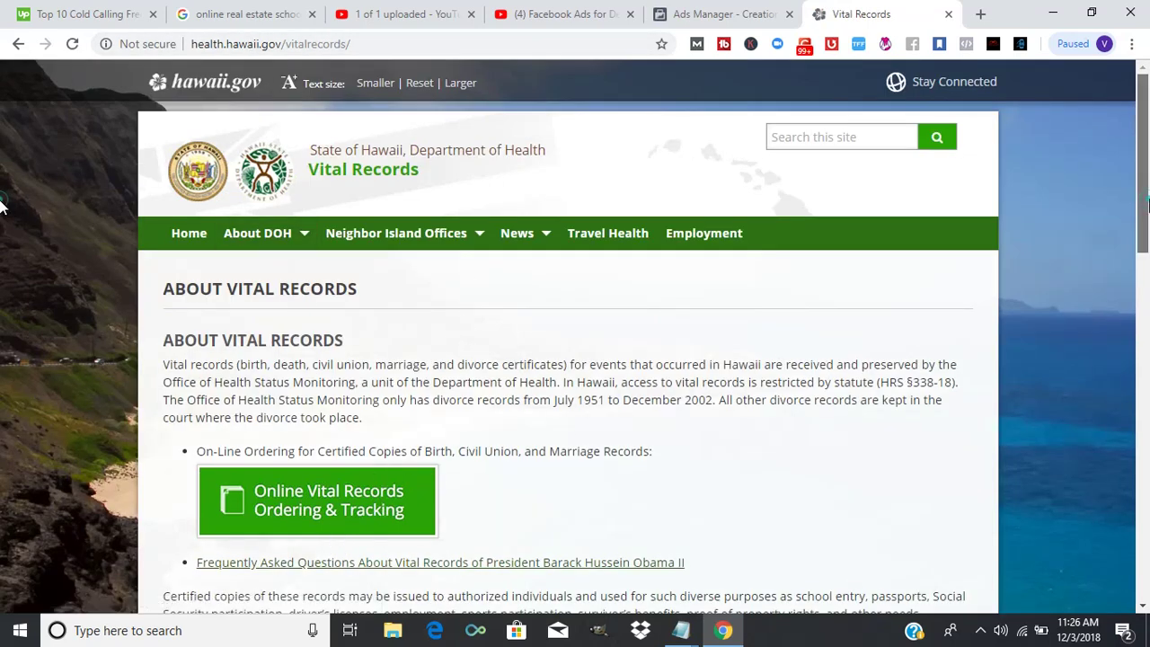
Return to the search results and preview the page on applying for certified vital records.
{"action": "scroll", "coordinate": [2, 204], "scroll_direction": "down", "scroll_amount": 1}
{"action": "scroll", "coordinate": [2, 199], "scroll_direction": "up", "scroll_amount": 1}
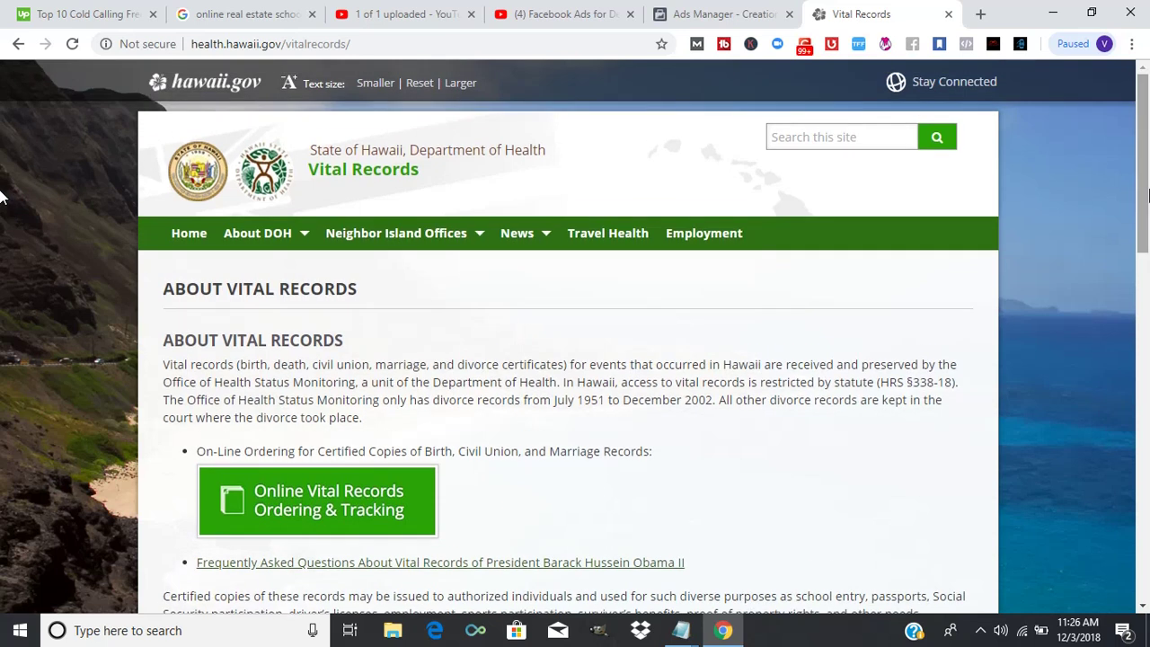
{"action": "left_click", "coordinate": [22, 44]}
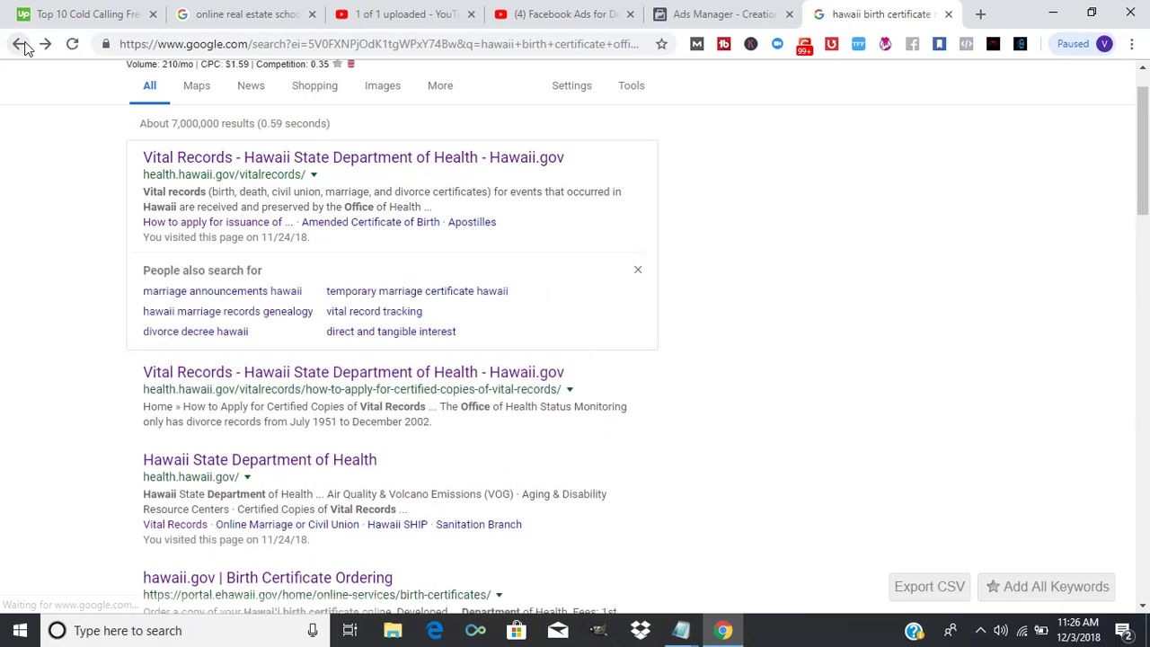
{"action": "left_click", "coordinate": [249, 374]}
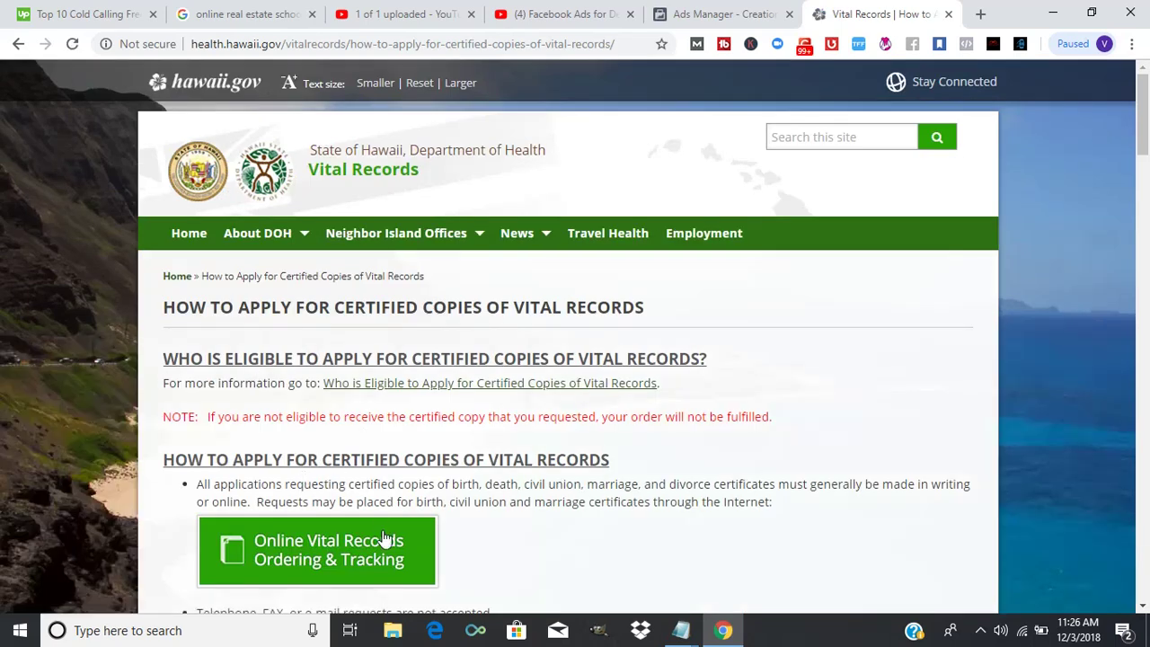
{"action": "left_click", "coordinate": [19, 45]}
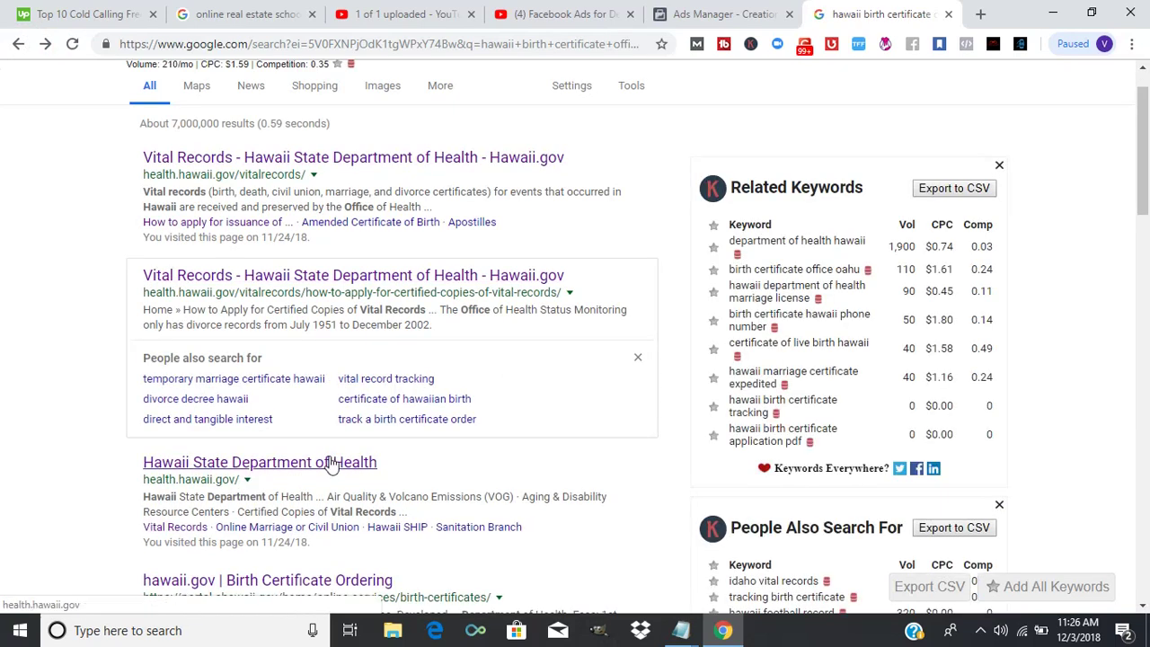
Look over the Hawaii State Department of Health home page, then go back to the results.
{"action": "left_click", "coordinate": [334, 464]}
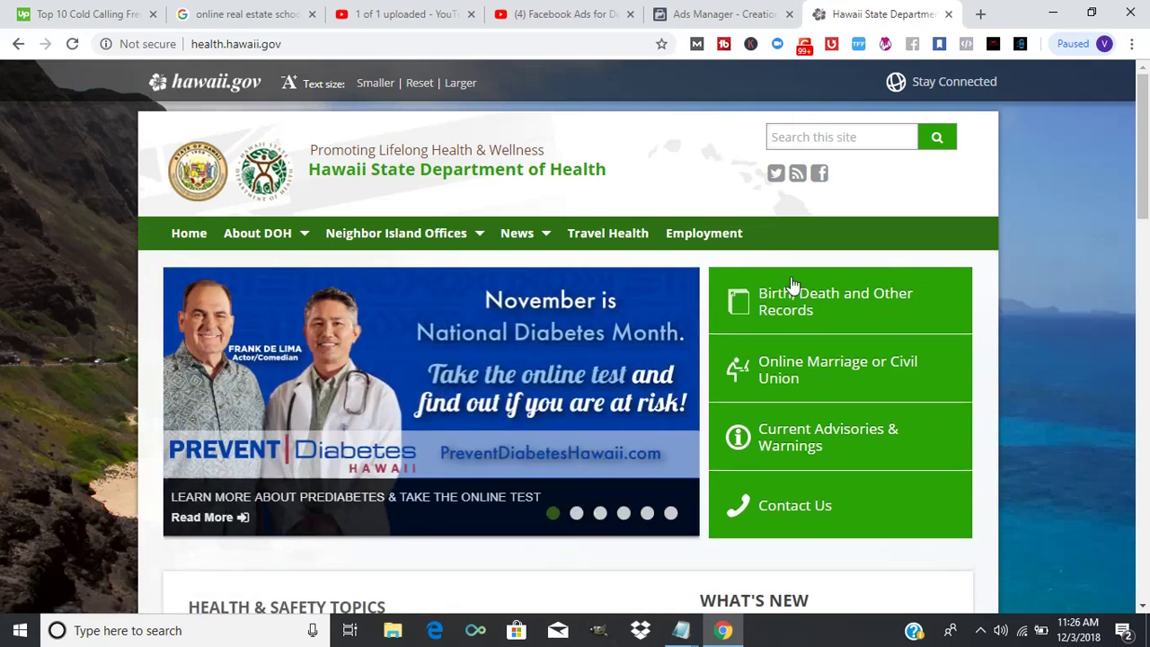
{"action": "scroll", "coordinate": [2, 171], "scroll_direction": "down", "scroll_amount": 4}
{"action": "scroll", "coordinate": [2, 179], "scroll_direction": "up", "scroll_amount": 5}
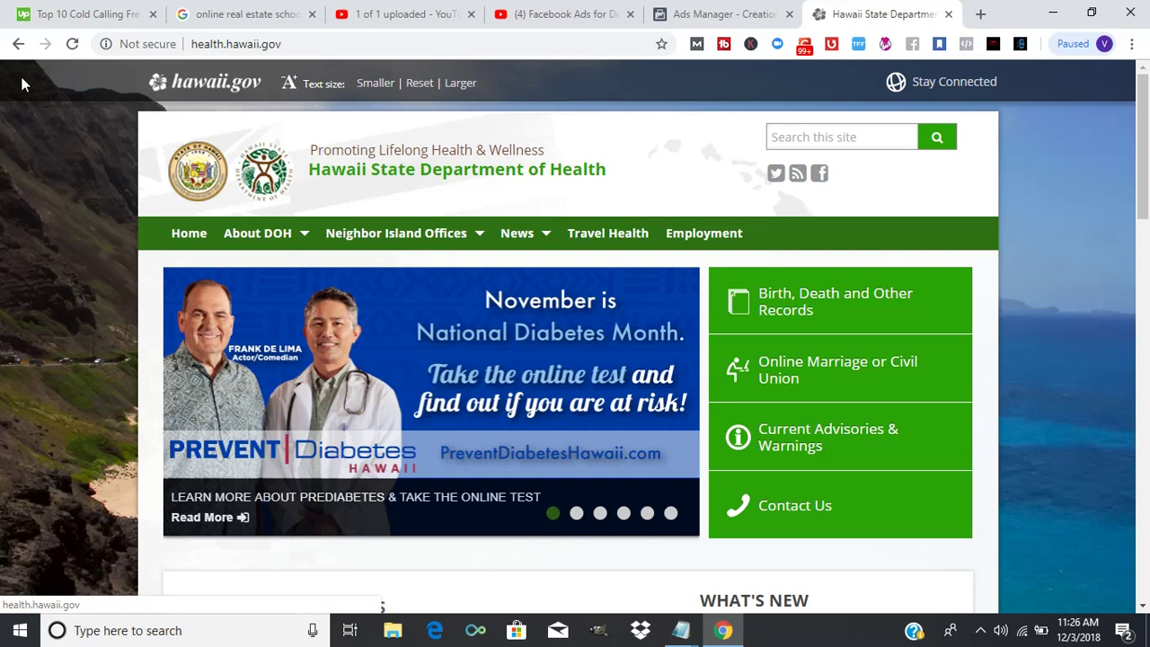
{"action": "left_click", "coordinate": [18, 43]}
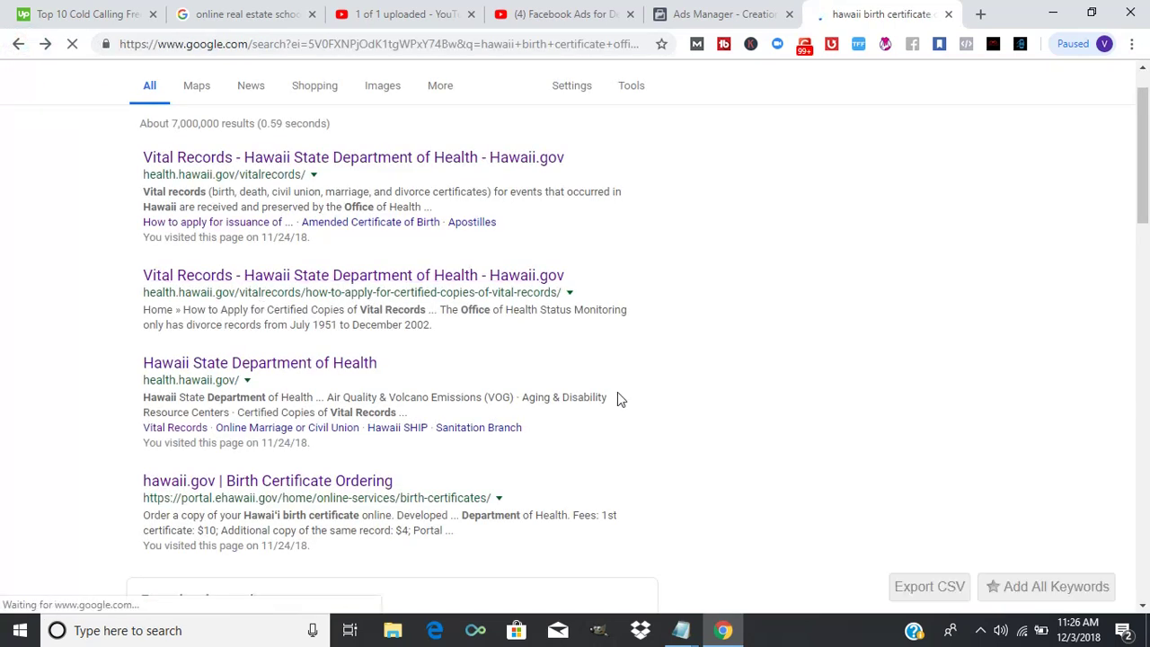
View the hawaii.gov Birth Certificate Ordering page, then return and scroll to the local office listings.
{"action": "scroll", "coordinate": [3, 215], "scroll_direction": "down", "scroll_amount": 3}
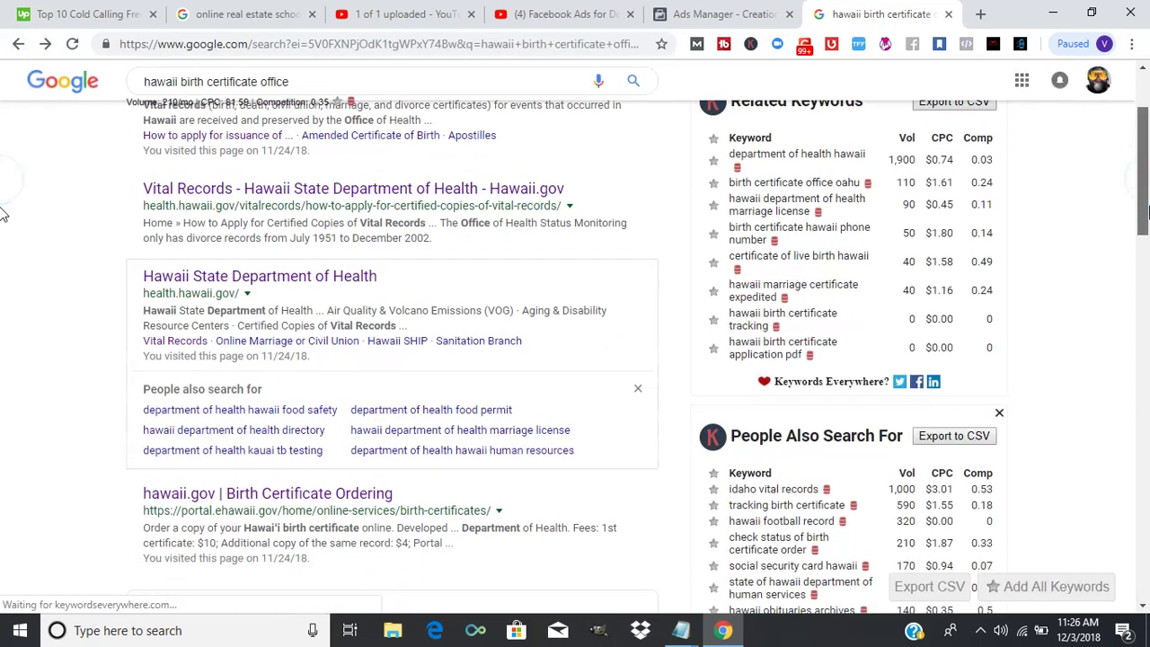
{"action": "scroll", "coordinate": [252, 314], "scroll_direction": "down", "scroll_amount": 1}
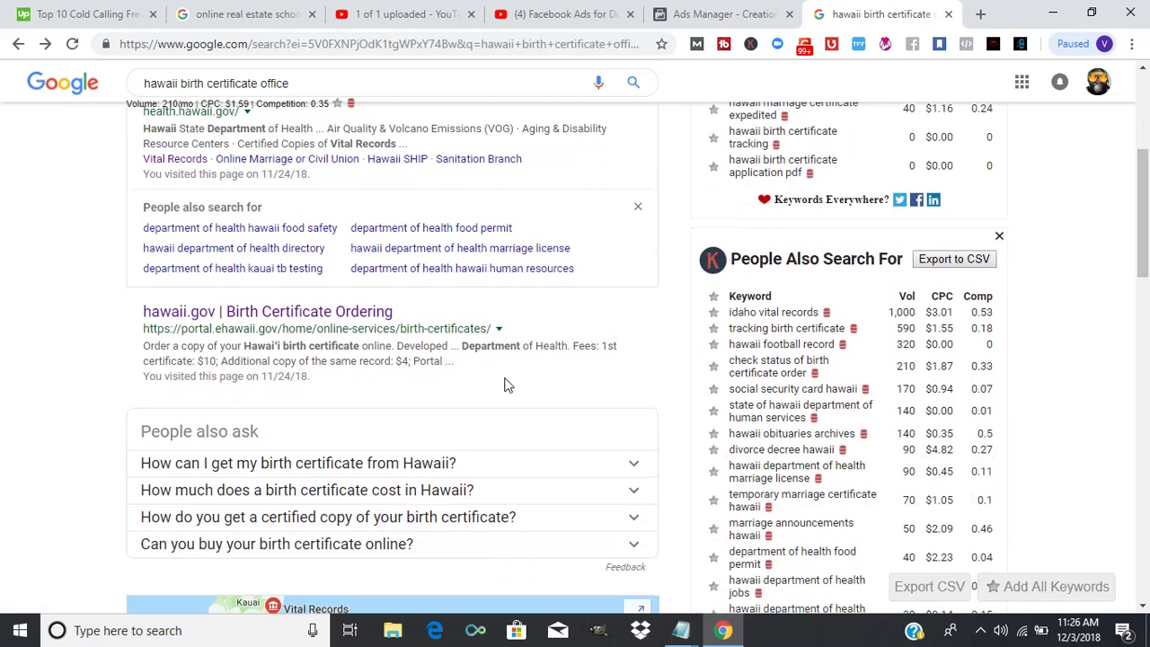
{"action": "left_click", "coordinate": [245, 314]}
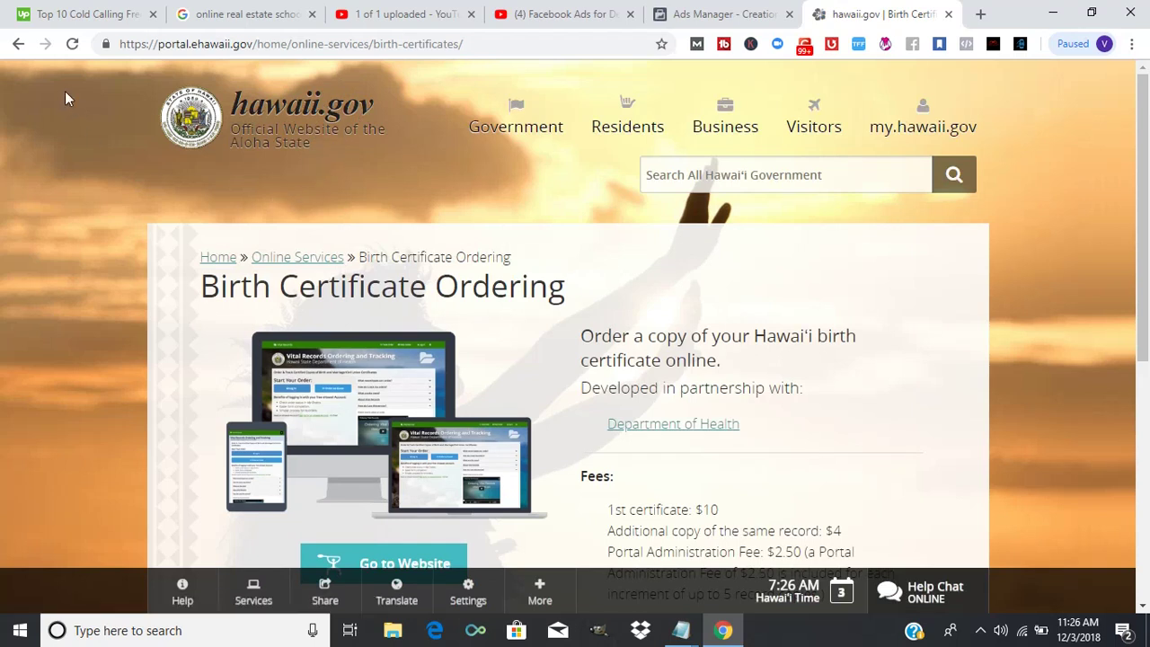
{"action": "left_click", "coordinate": [18, 43]}
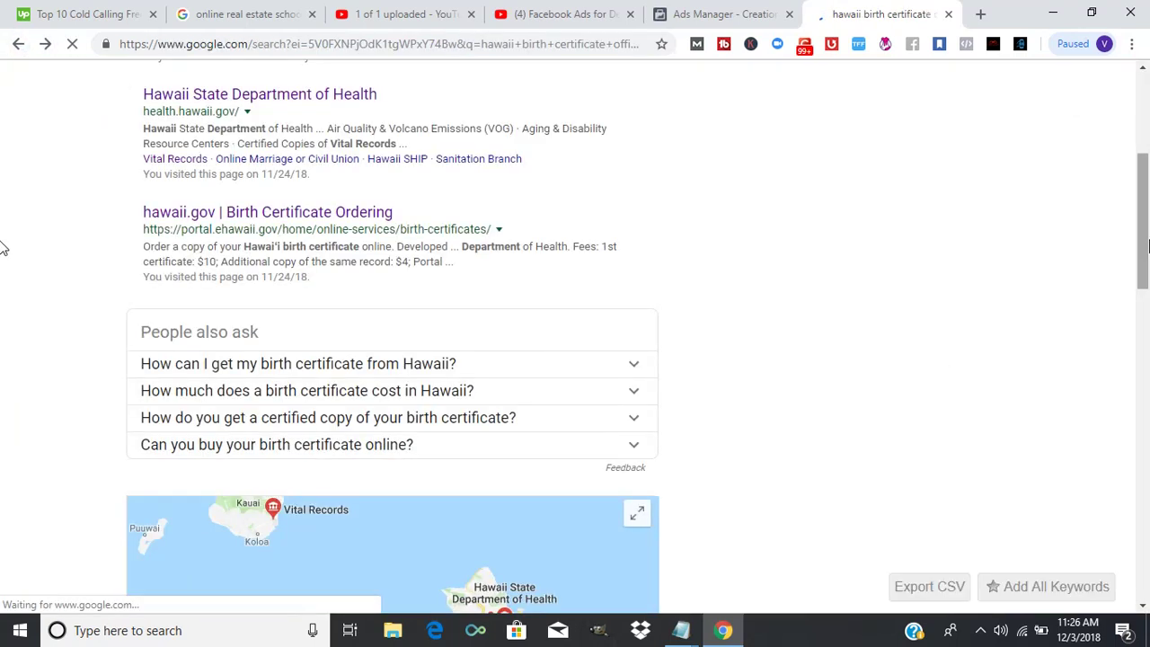
{"action": "scroll", "coordinate": [3, 243], "scroll_direction": "down", "scroll_amount": 5}
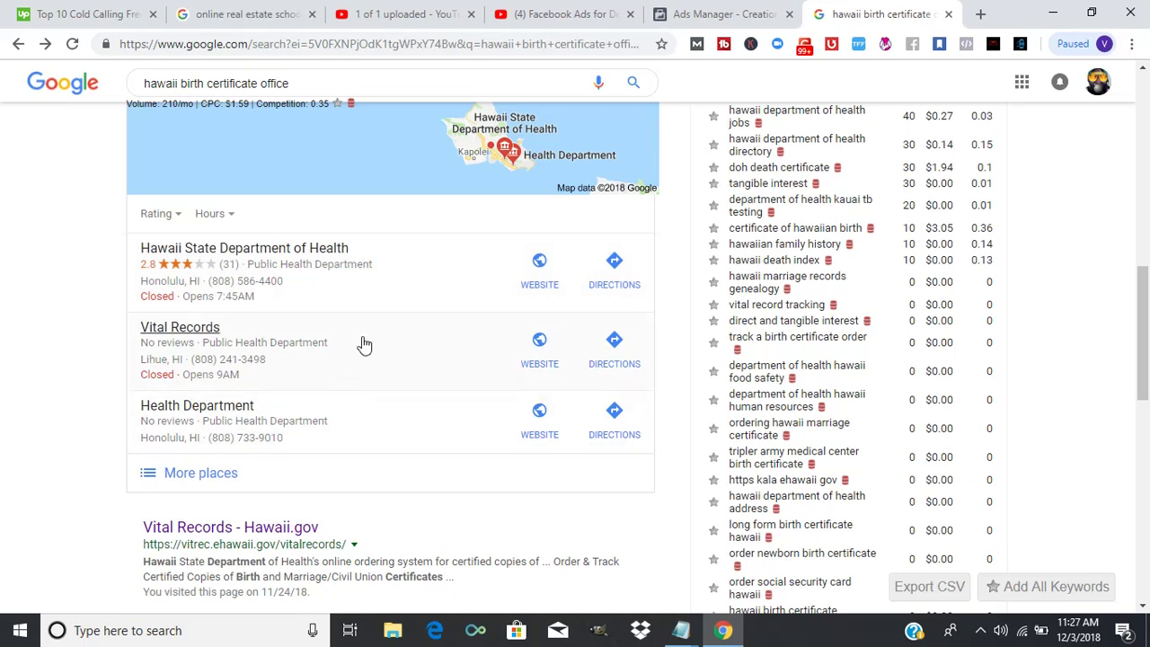
{"action": "left_click", "coordinate": [540, 270]}
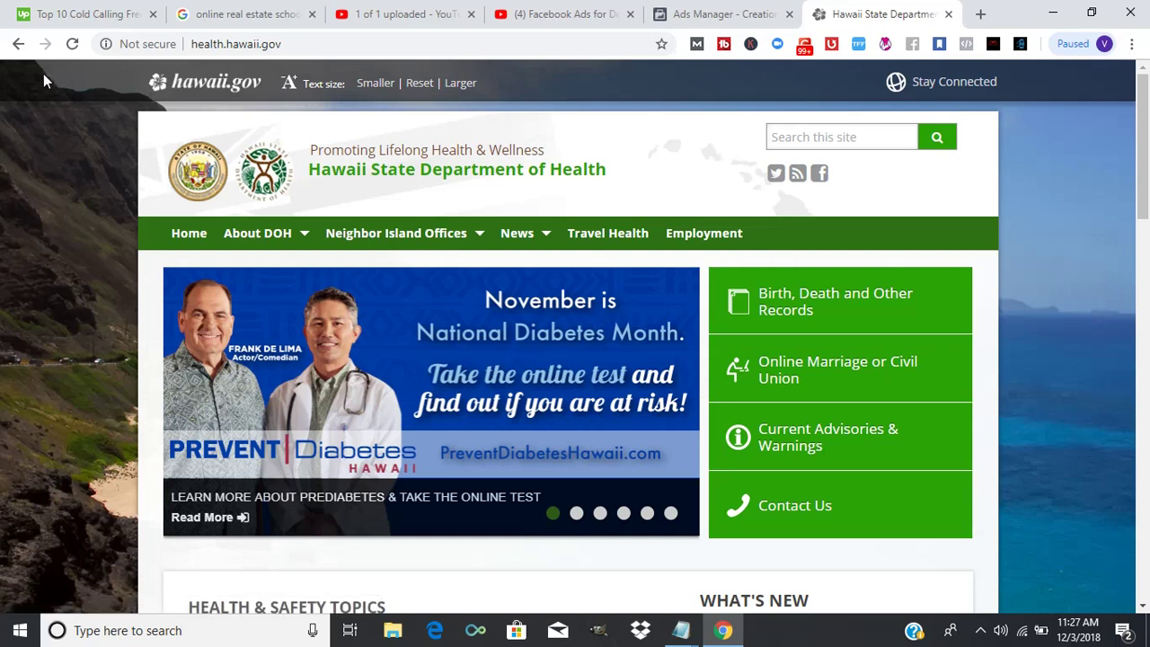
{"action": "left_click", "coordinate": [19, 45]}
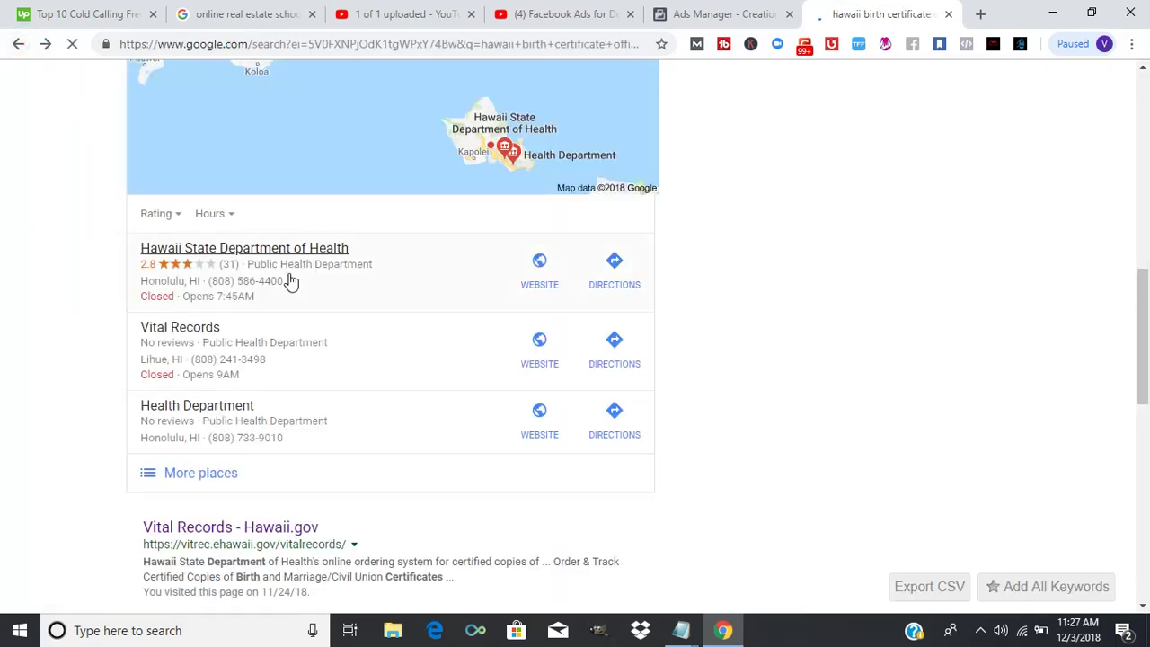
{"action": "left_click", "coordinate": [541, 365]}
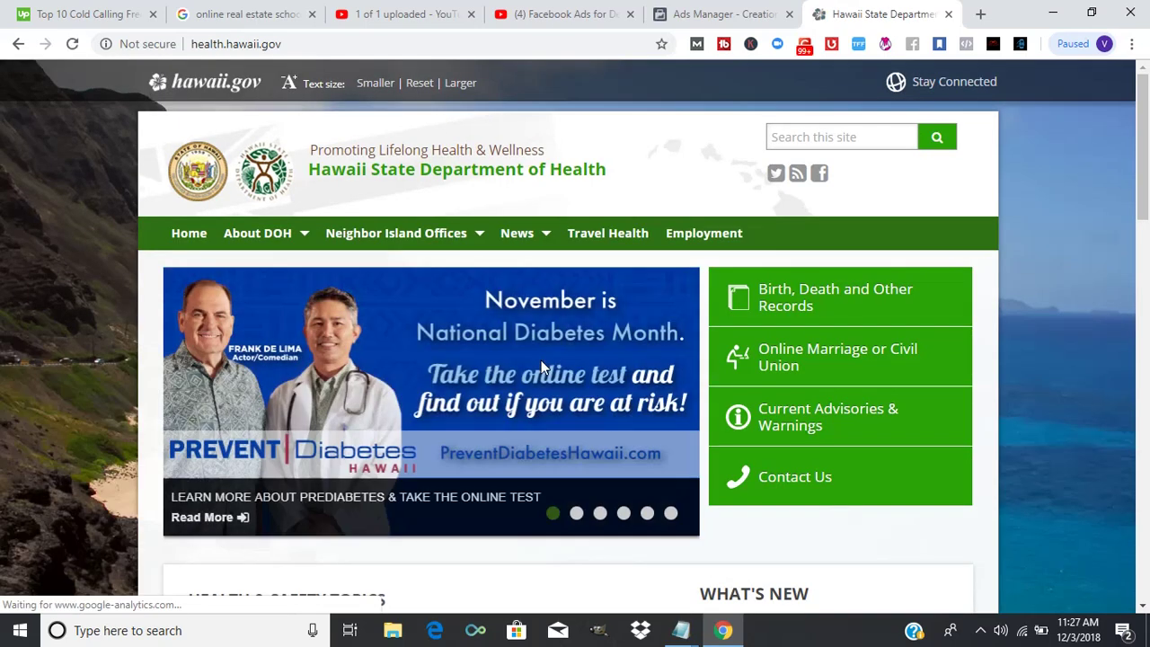
{"action": "left_click", "coordinate": [17, 43]}
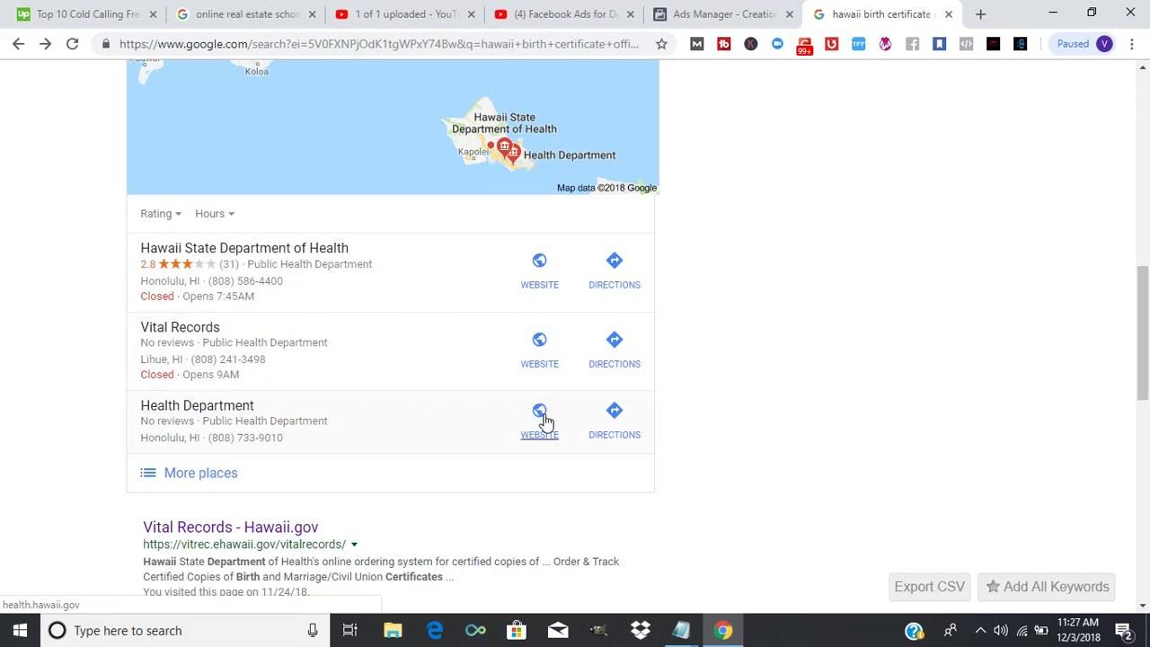
{"action": "left_click", "coordinate": [542, 415]}
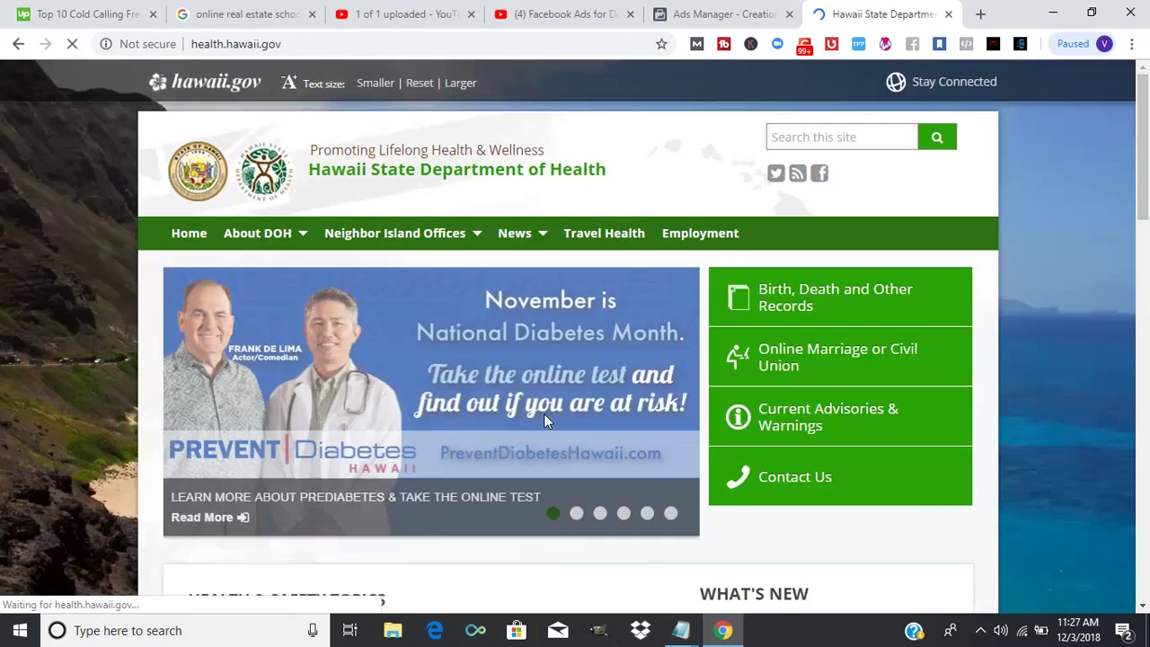
{"action": "left_click", "coordinate": [17, 44]}
{"action": "left_click_drag", "start_coordinate": [1147, 334], "coordinate": [1146, 153]}
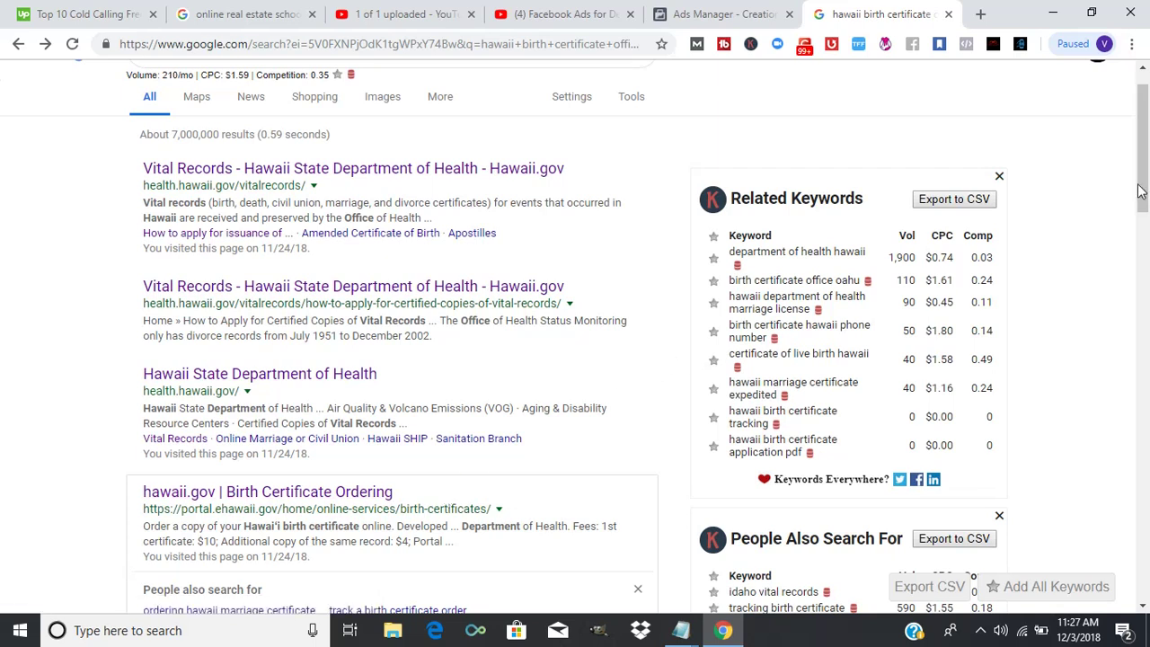
Go back to the '35-55' ad set creation form showing 63,000 potential reach.
{"action": "left_click_drag", "start_coordinate": [1138, 189], "coordinate": [1146, 136]}
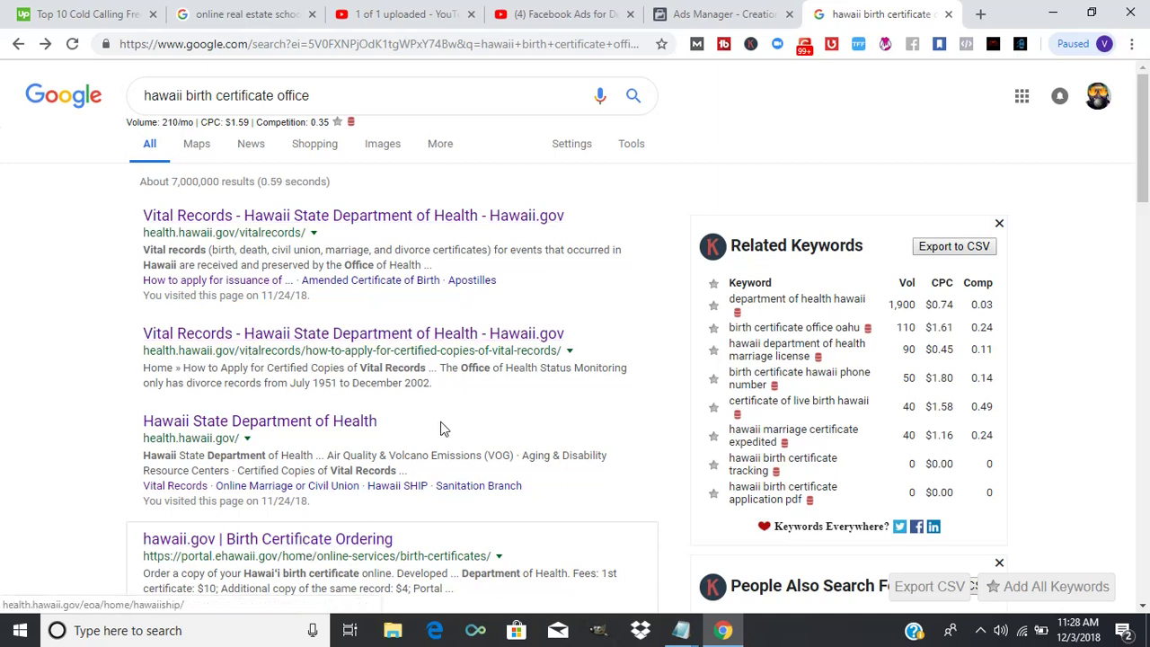
{"action": "left_click", "coordinate": [3, 395]}
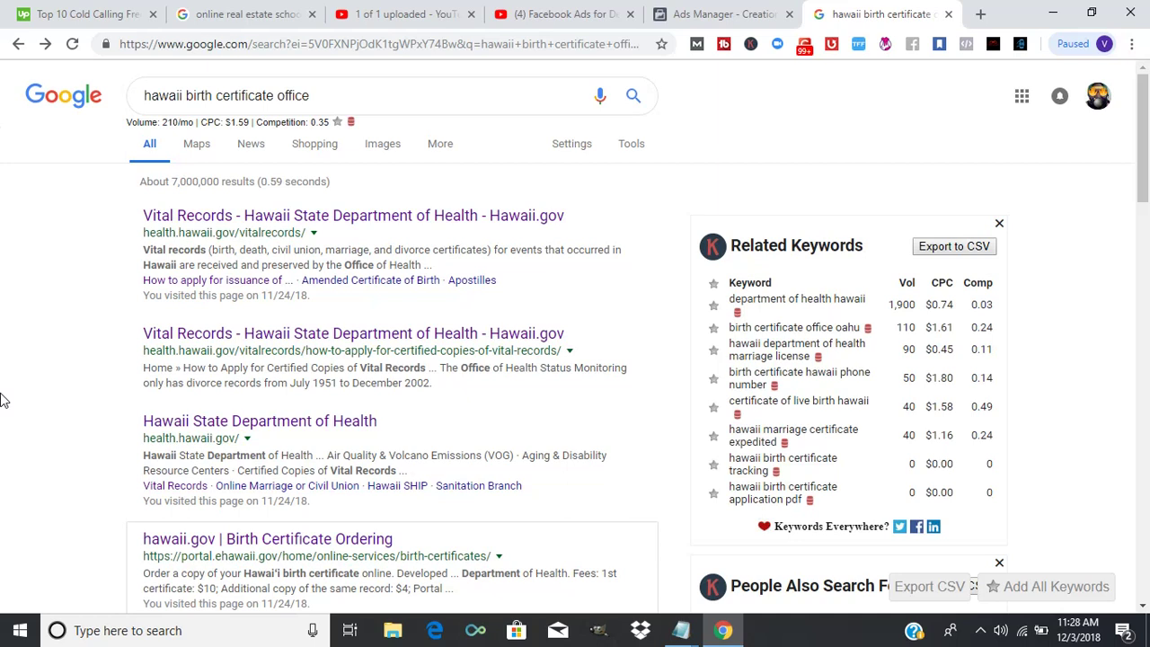
{"action": "scroll", "coordinate": [3, 170], "scroll_direction": "down", "scroll_amount": 1}
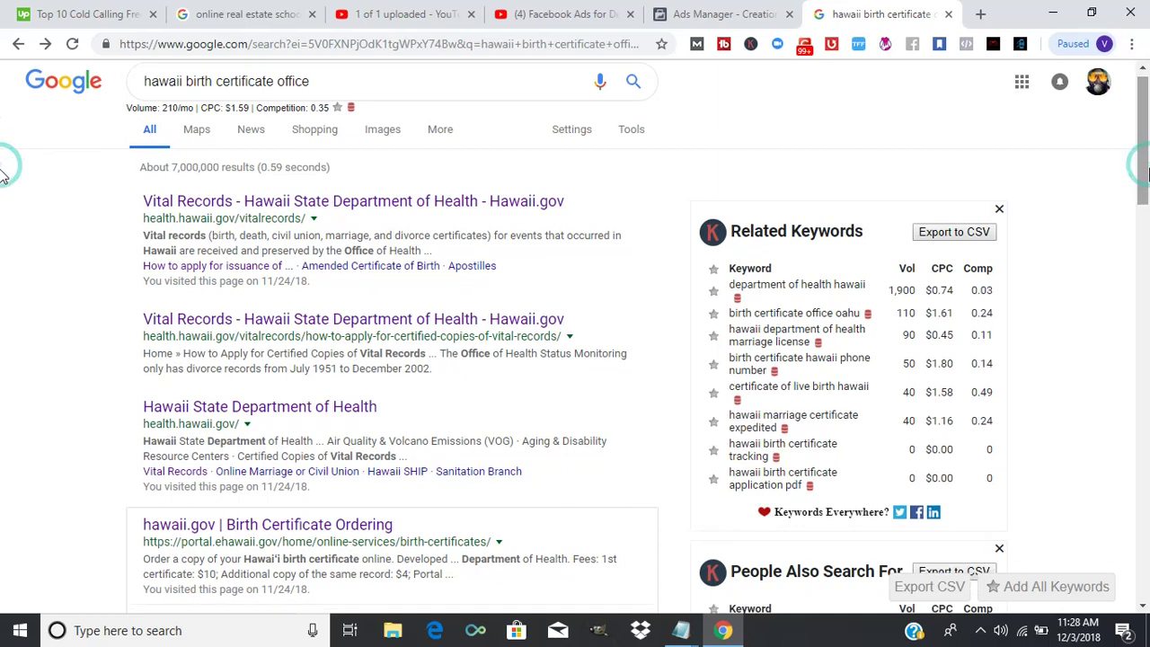
{"action": "left_click", "coordinate": [755, 14]}
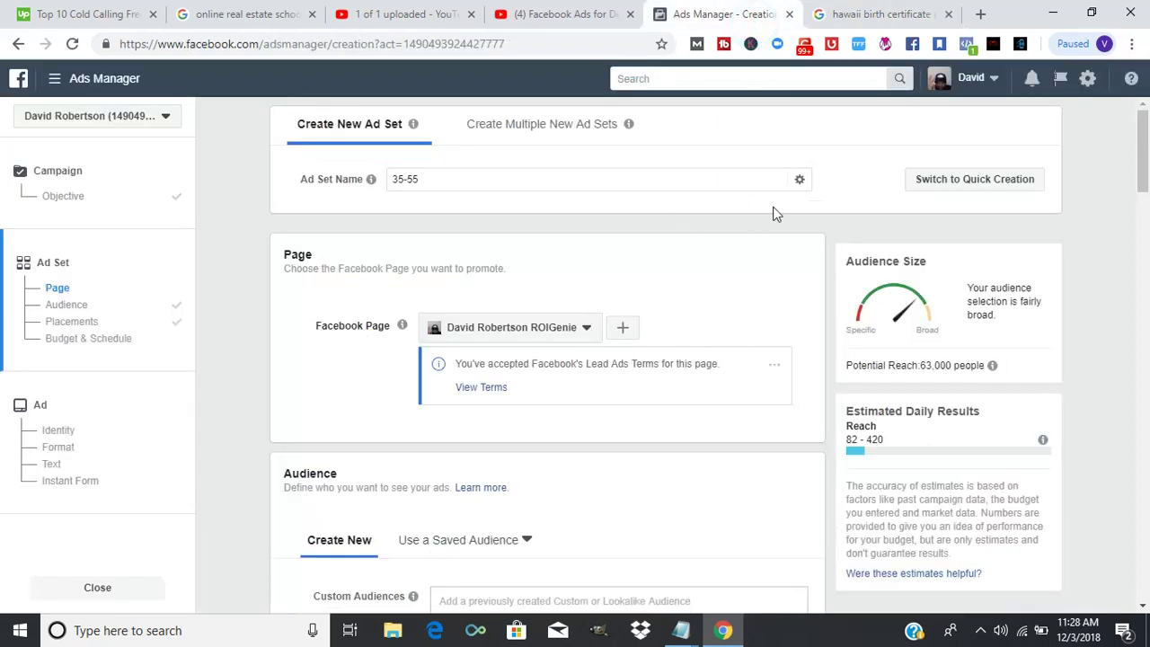
Switch to the 'hawaii birth certificate office' Google results, leaving the '35-55' draft open.
{"action": "mouse_move", "coordinate": [1143, 151]}
{"action": "left_mouse_down"}
{"action": "mouse_move", "coordinate": [1143, 231]}
{"action": "mouse_move", "coordinate": [1145, 149]}
{"action": "left_mouse_up"}
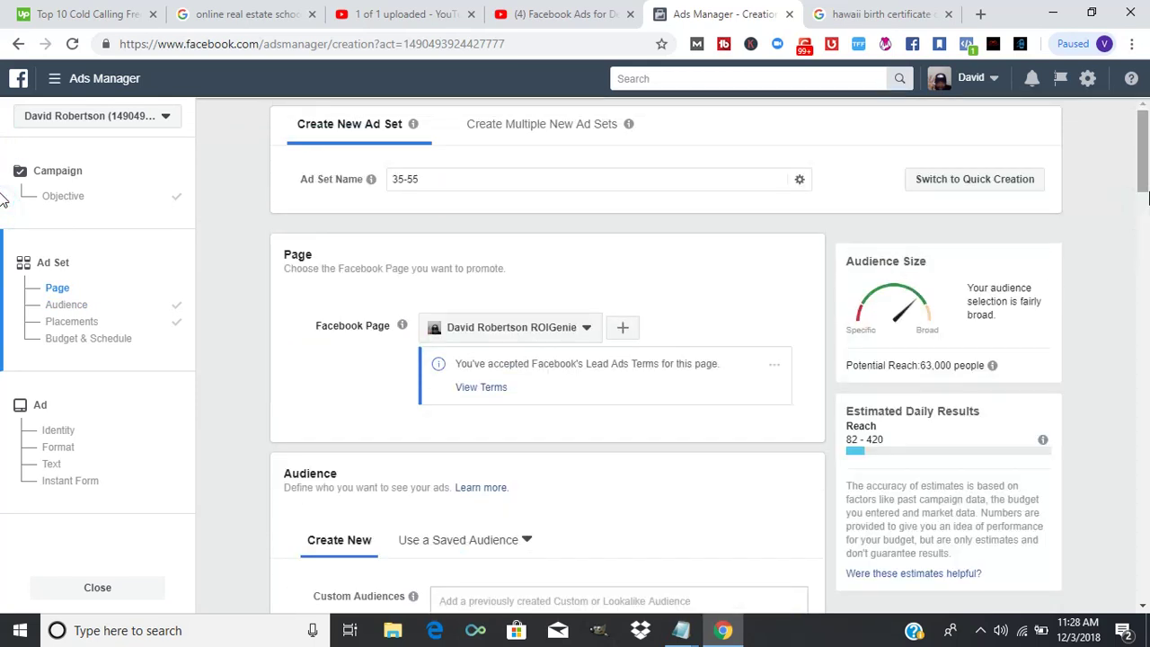
{"action": "left_click", "coordinate": [889, 16]}
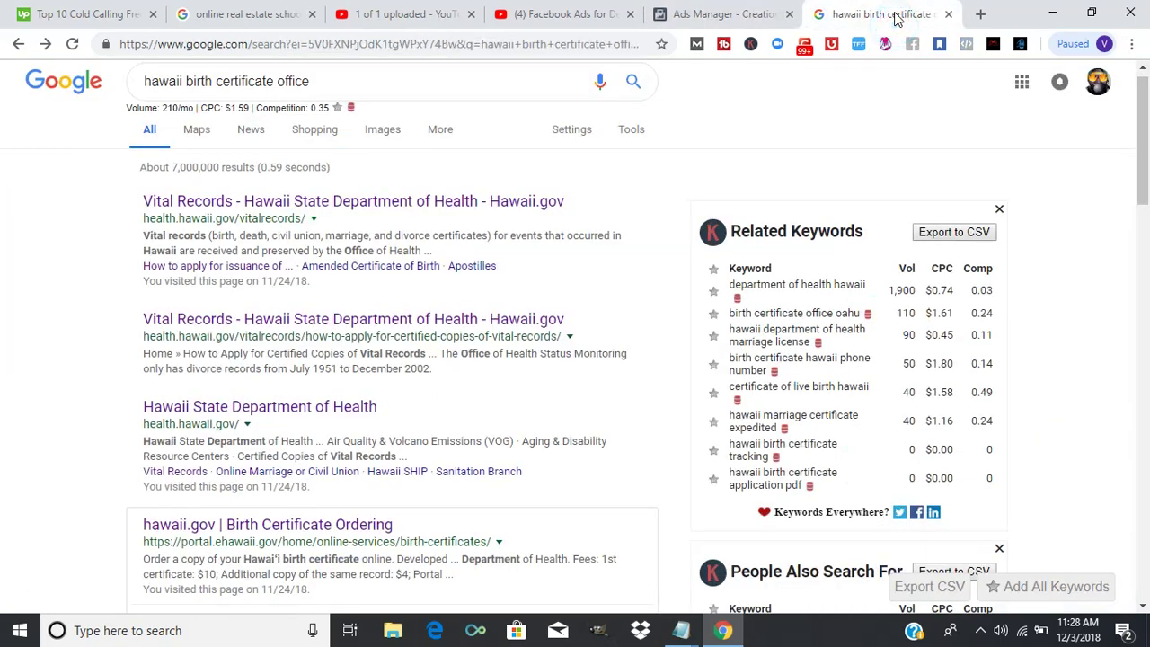
Scroll through the 'hawaii birth certificate office' results, then go to the '35-55' ad set draft.
{"action": "left_click_drag", "start_coordinate": [1146, 139], "coordinate": [1146, 369]}
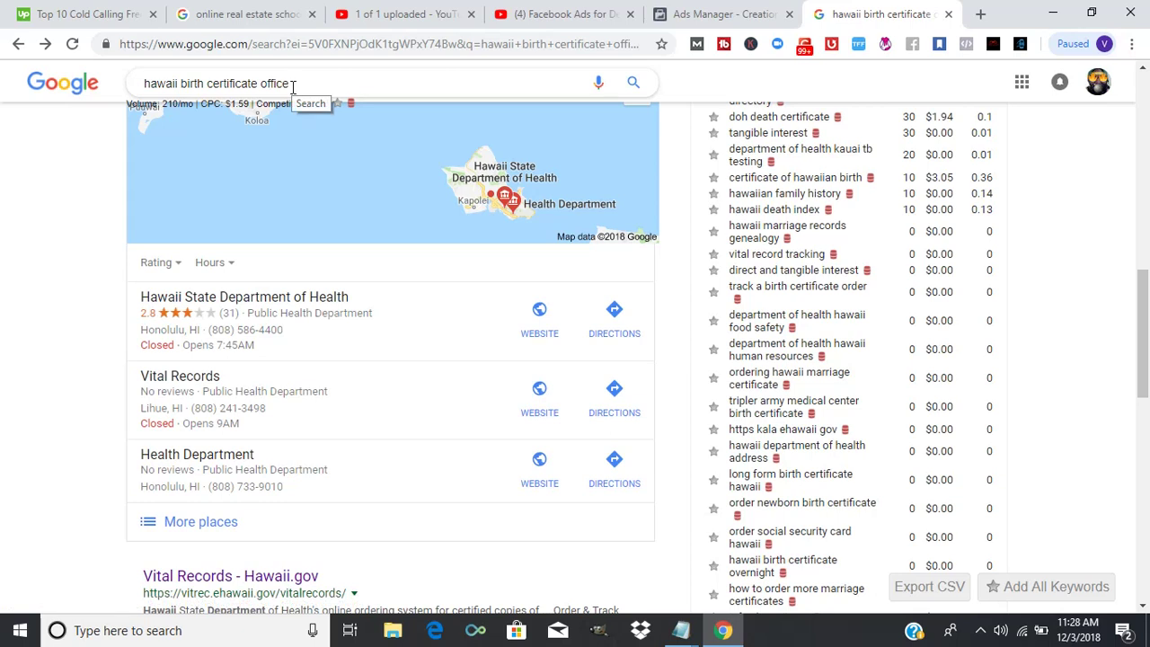
{"action": "scroll", "coordinate": [3, 177], "scroll_direction": "up", "scroll_amount": 6}
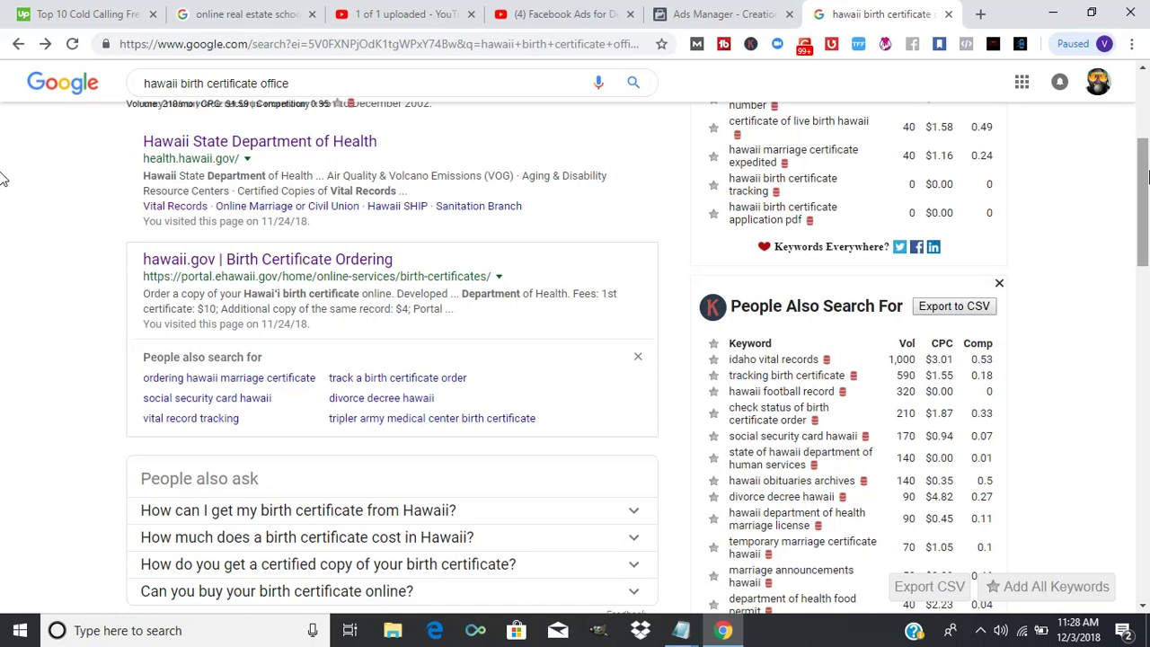
{"action": "scroll", "coordinate": [3, 177], "scroll_direction": "up", "scroll_amount": 3}
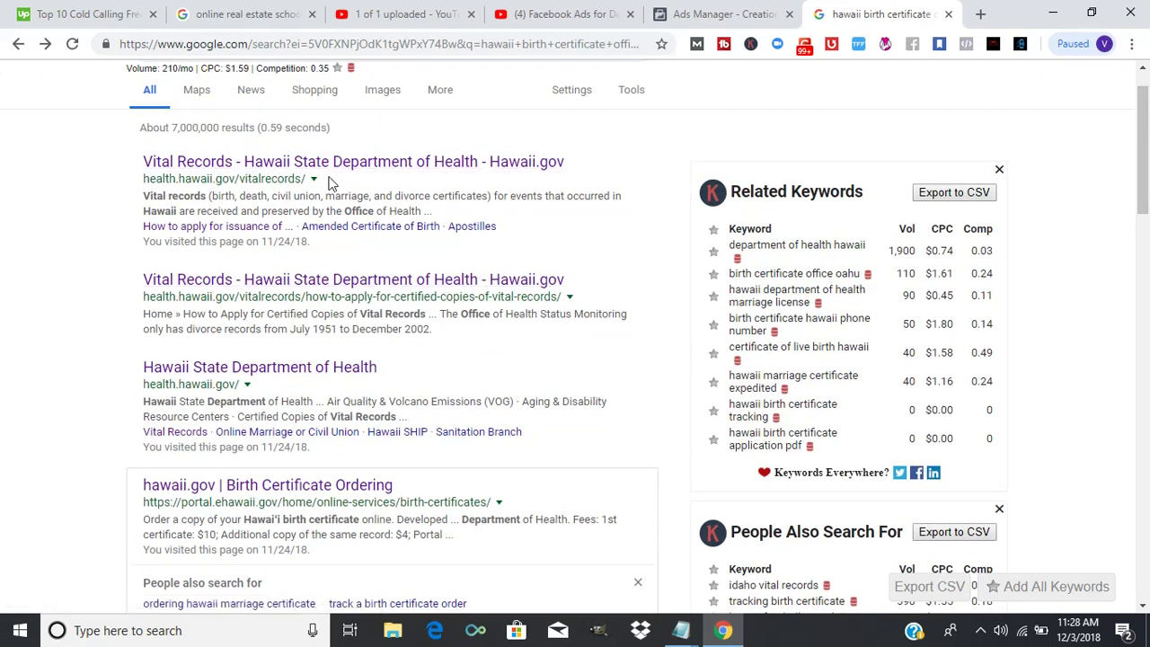
{"action": "scroll", "coordinate": [3, 460], "scroll_direction": "down", "scroll_amount": 15}
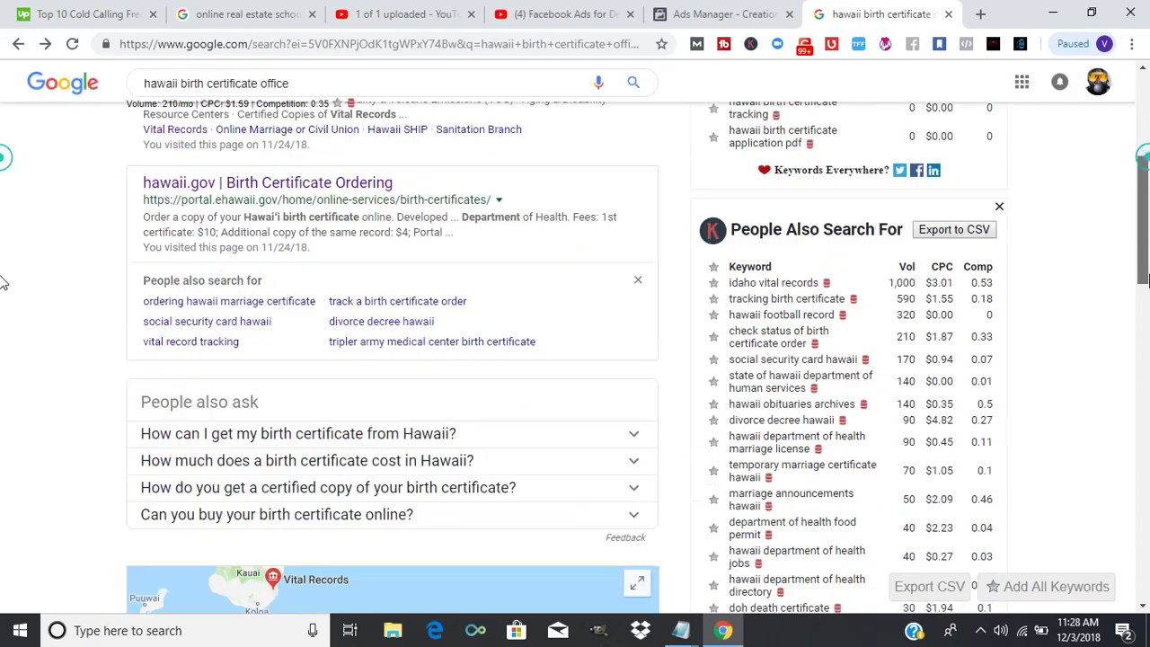
{"action": "left_click_drag", "start_coordinate": [1147, 458], "coordinate": [1146, 115]}
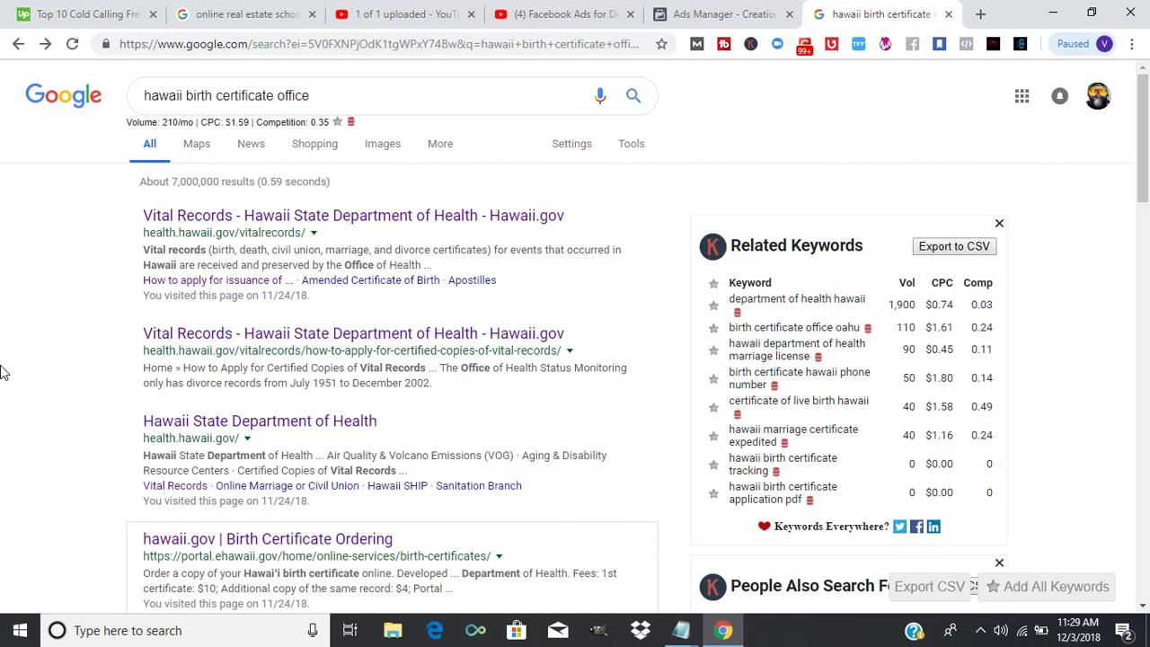
{"action": "left_click", "coordinate": [680, 14]}
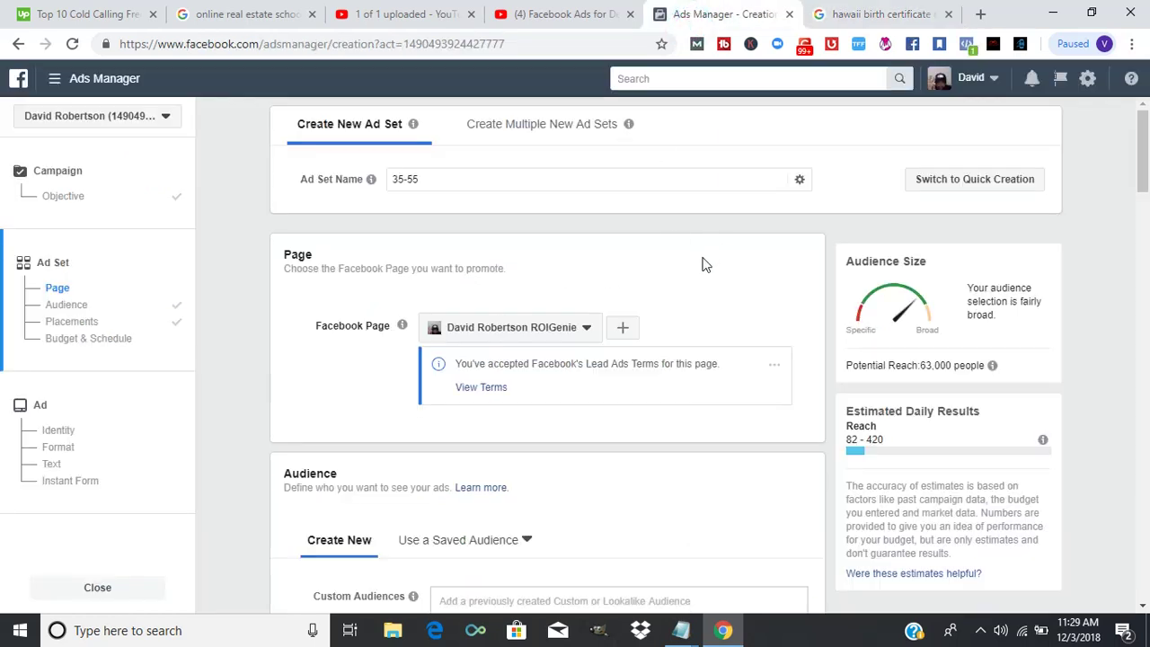
Return to the Google birth certificate results and reveal the hidden Windows system tray icons.
{"action": "left_click", "coordinate": [771, 231]}
{"action": "left_click", "coordinate": [853, 14]}
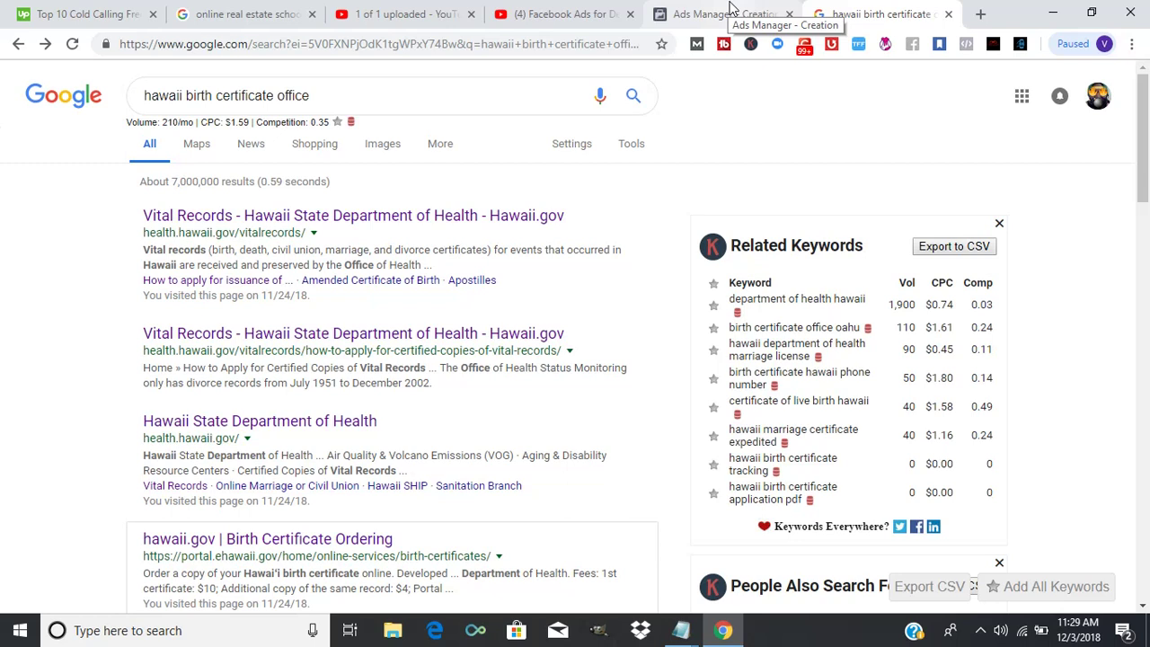
{"action": "left_click", "coordinate": [978, 630]}
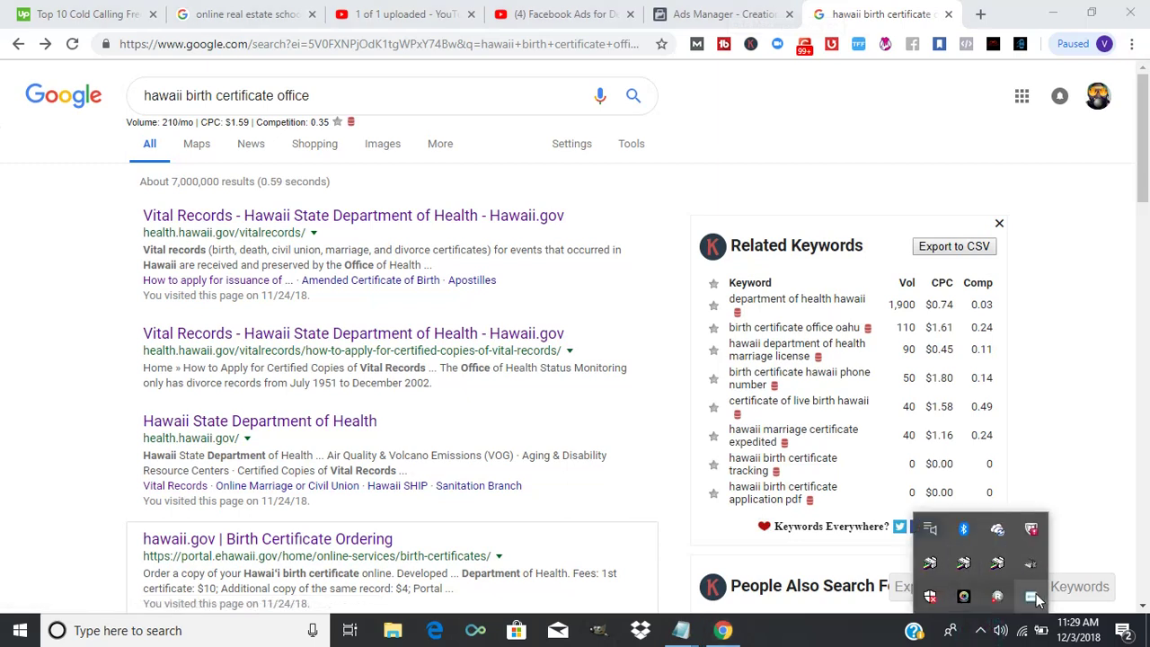